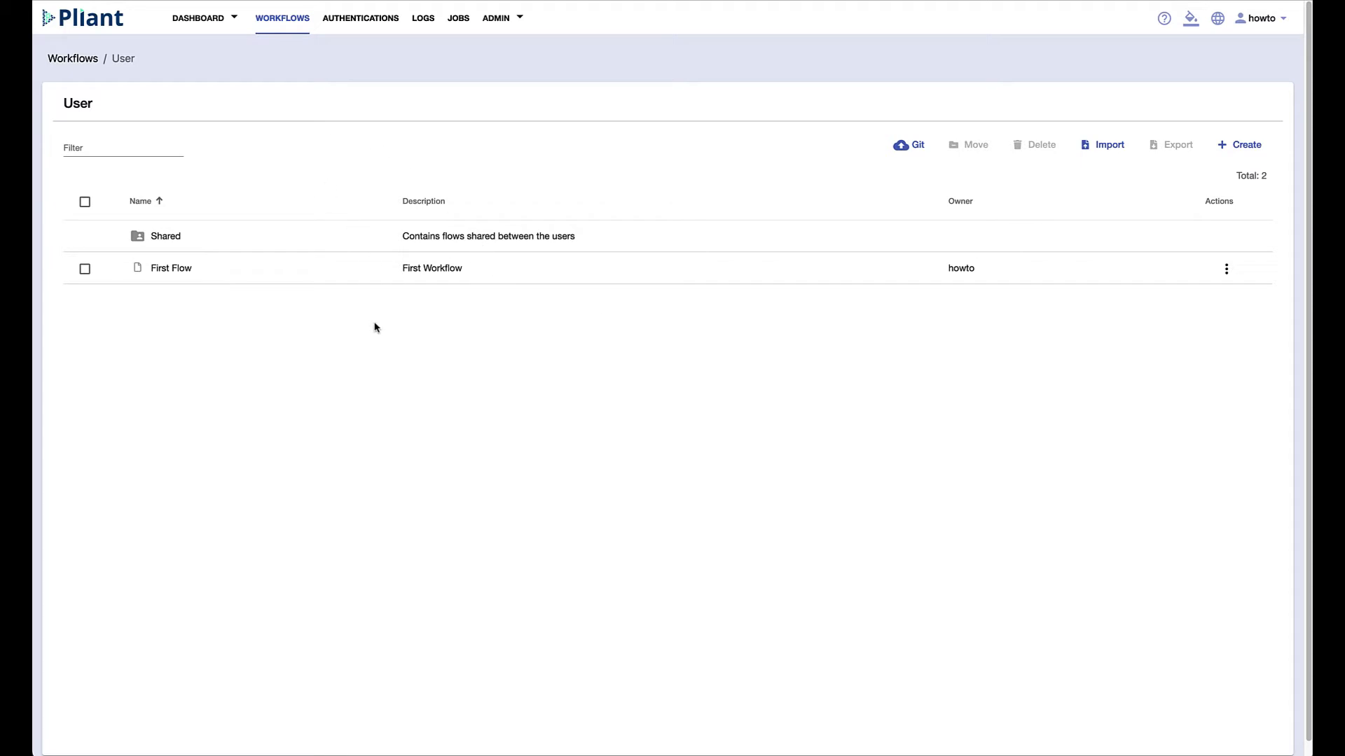
# Step: Open the First Flow workflow and look through the integrations in the block library
pyautogui.click(432, 279)
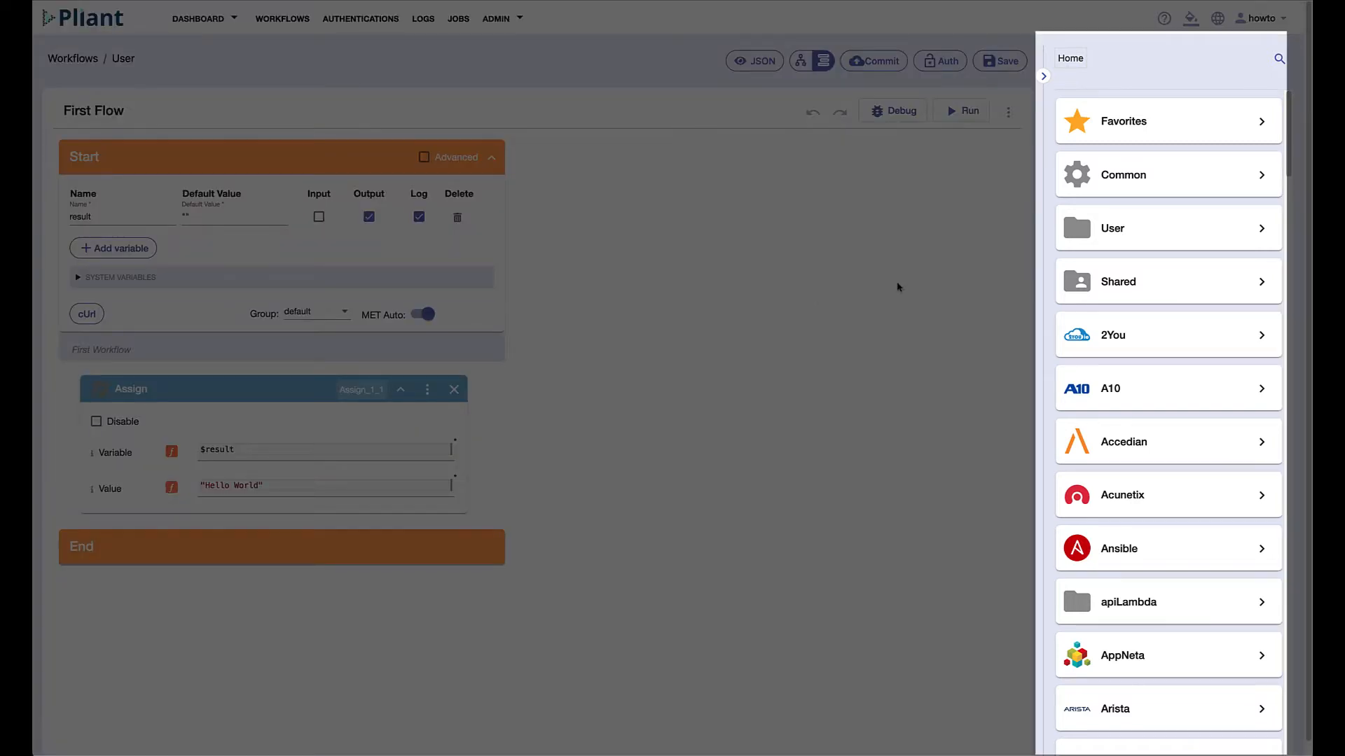
pyautogui.scroll(-1, 1118, 474)
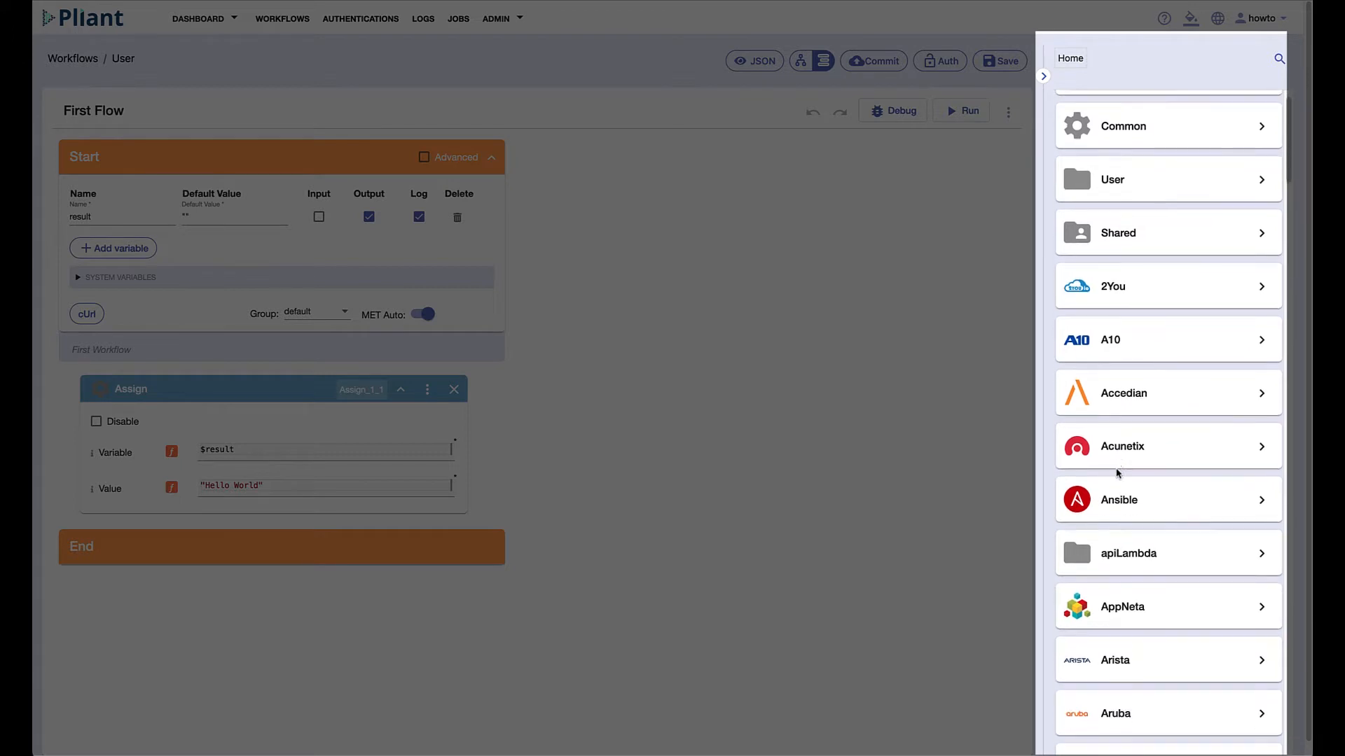
pyautogui.scroll(-4, 1118, 473)
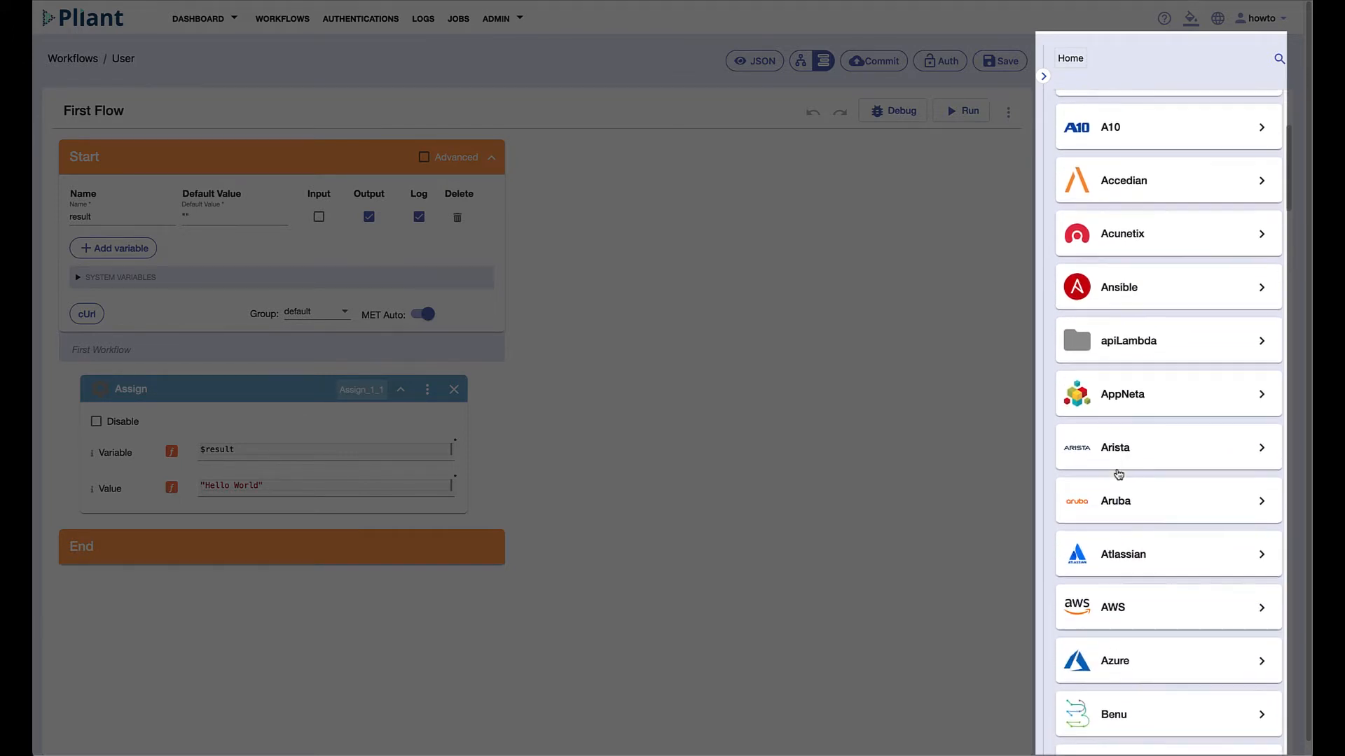
pyautogui.scroll(-7, 1118, 473)
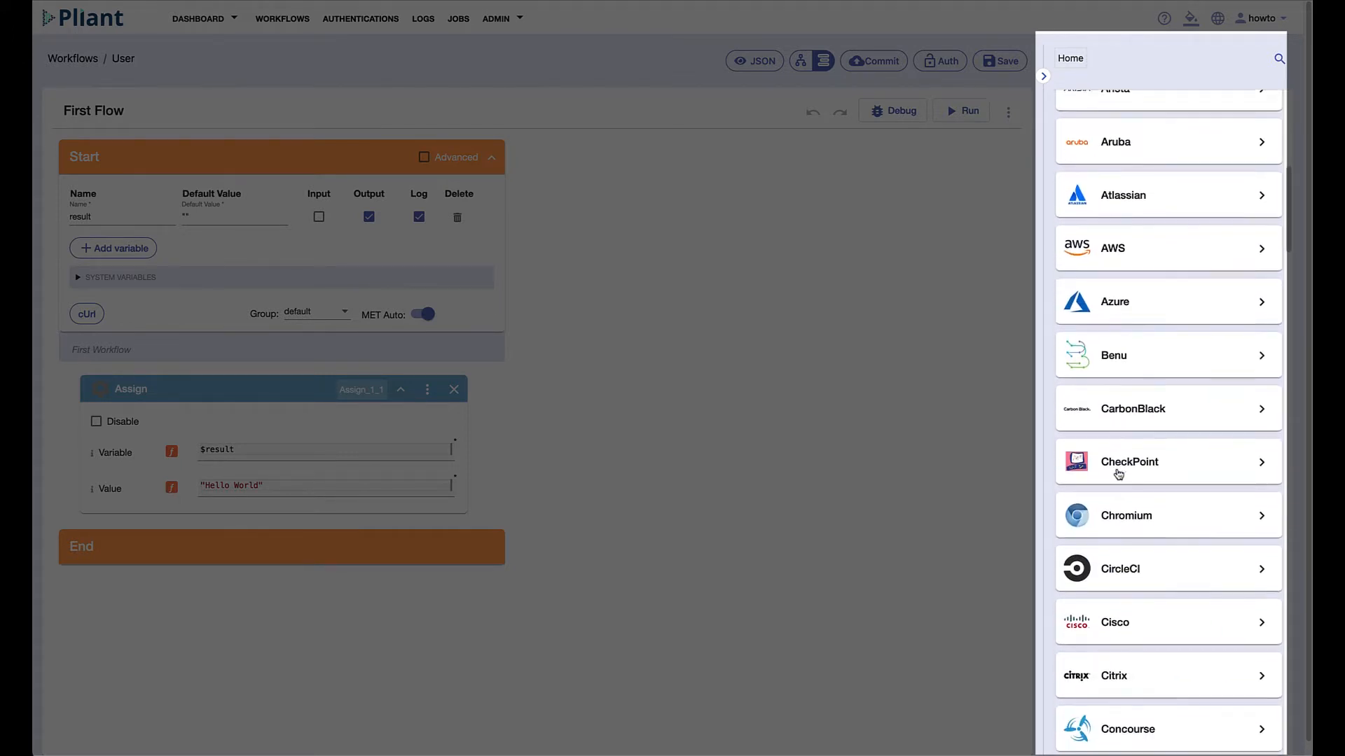
pyautogui.scroll(-3, 1117, 473)
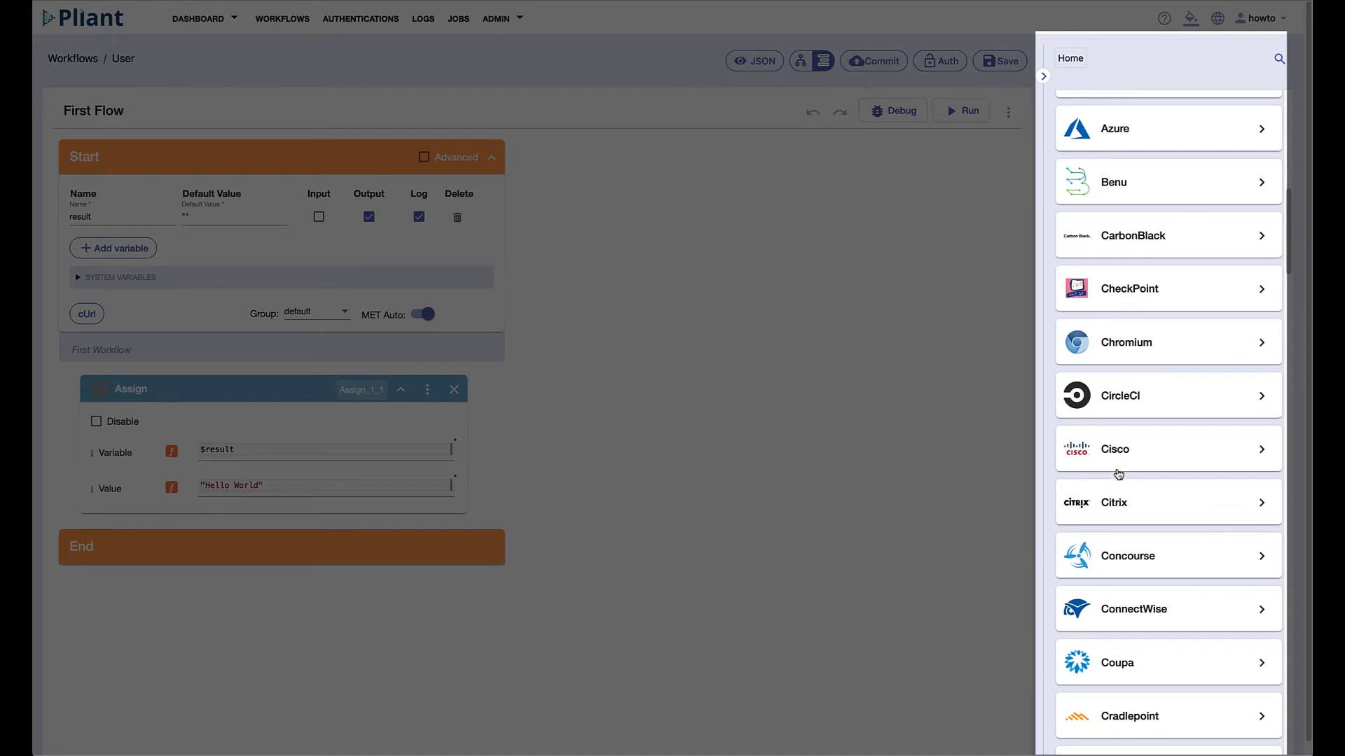
pyautogui.scroll(14, 1117, 474)
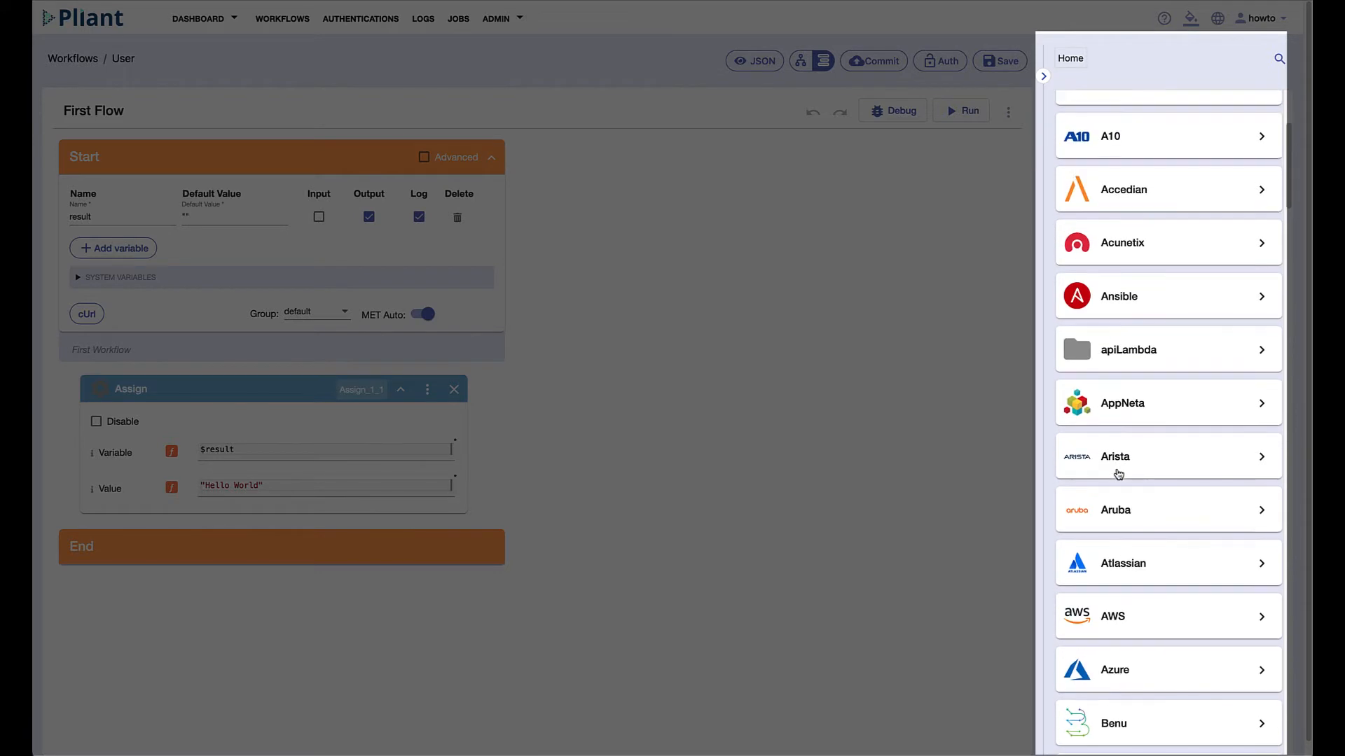
pyautogui.scroll(1, 1118, 474)
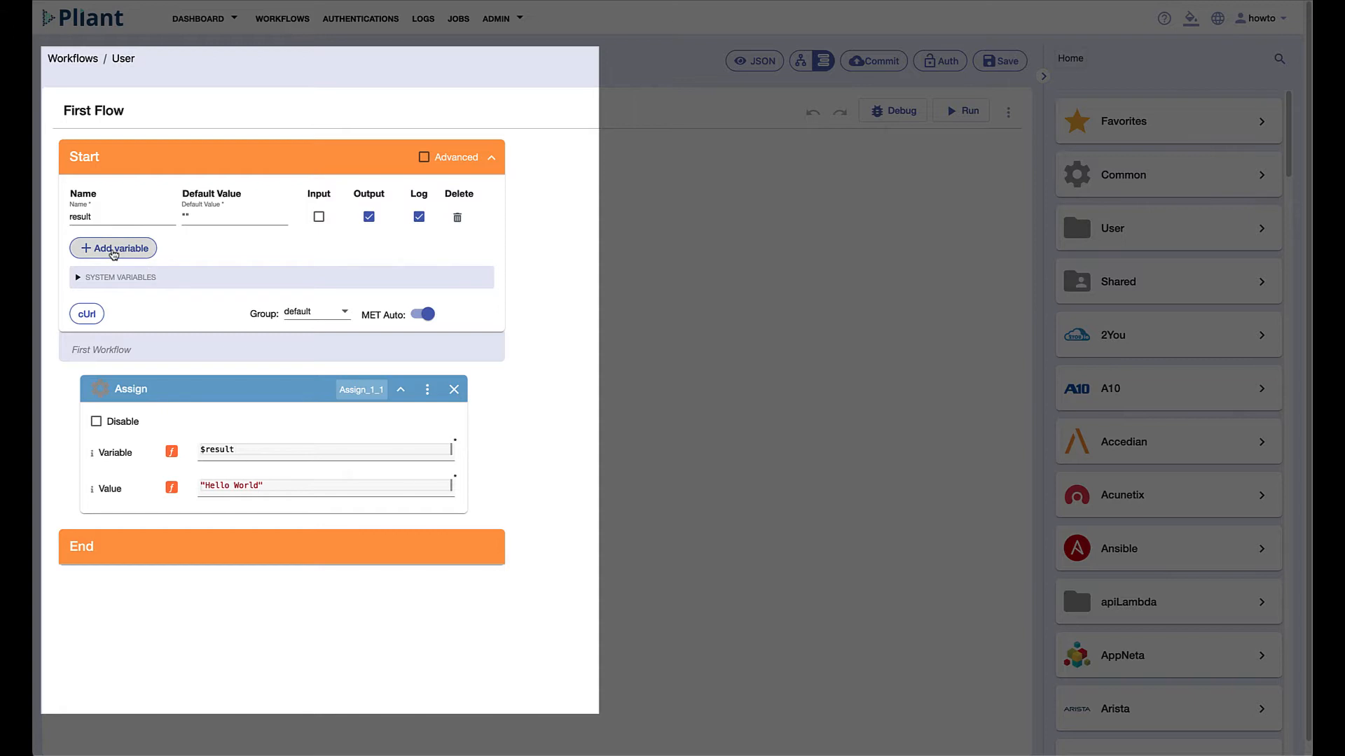
# Step: Add a variable named newvariable to the Start block
pyautogui.click(113, 250)
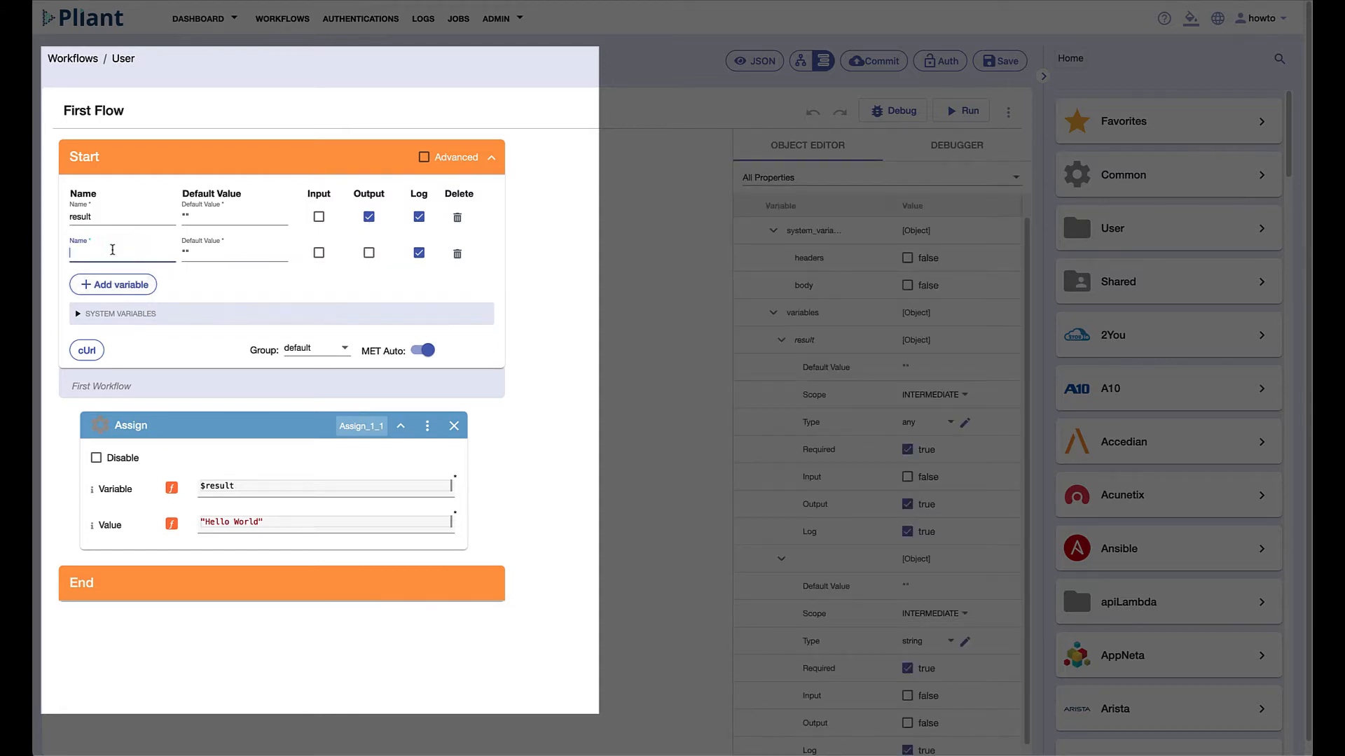
pyautogui.write('newvariable')
pyautogui.click(239, 290)
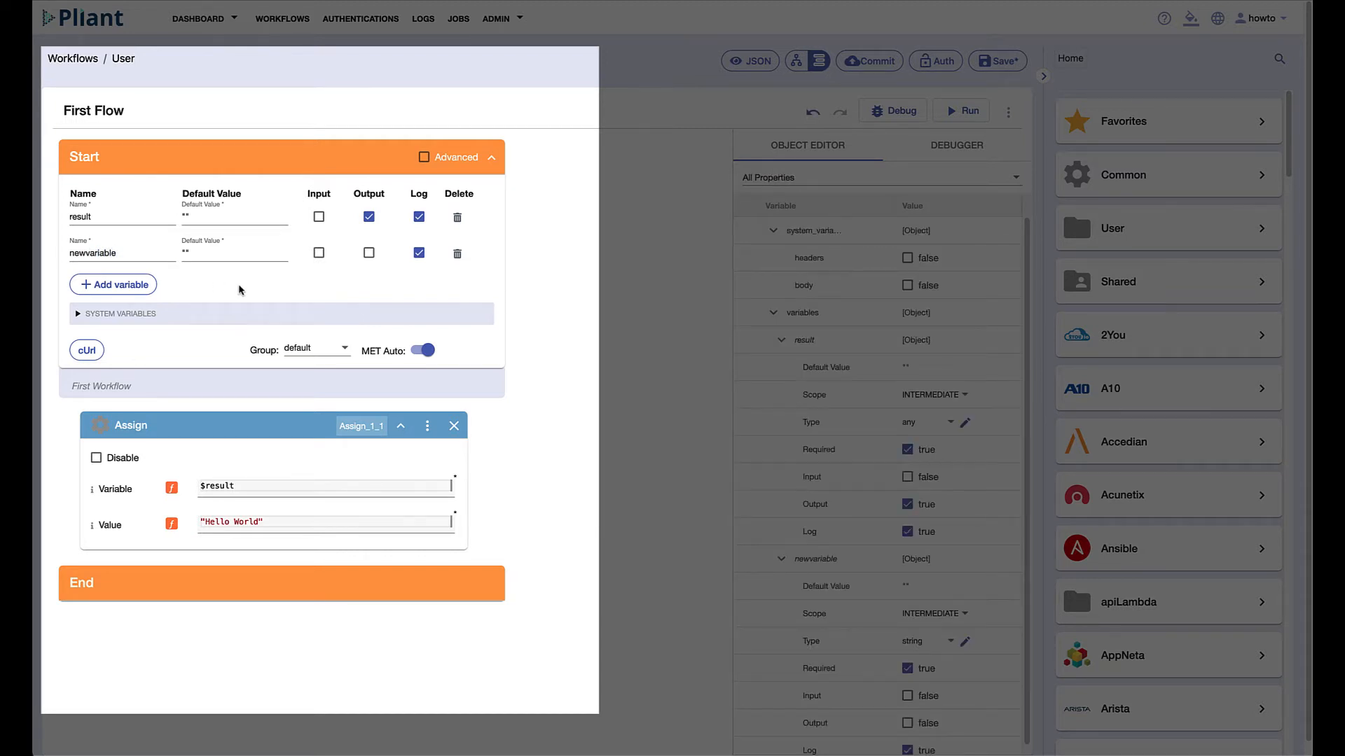
# Step: Collapse the Start block and show the Assign block's Variable parameter in the object editor
pyautogui.click(492, 157)
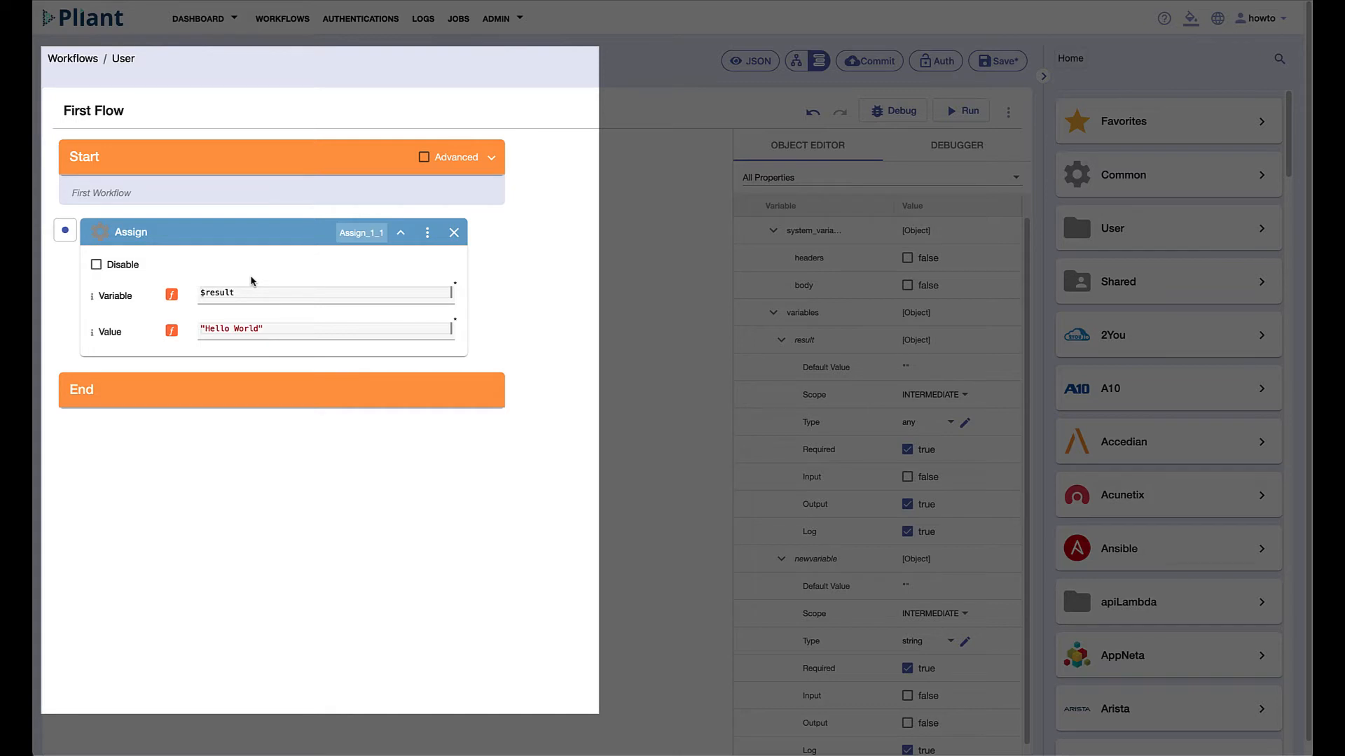
pyautogui.click(262, 294)
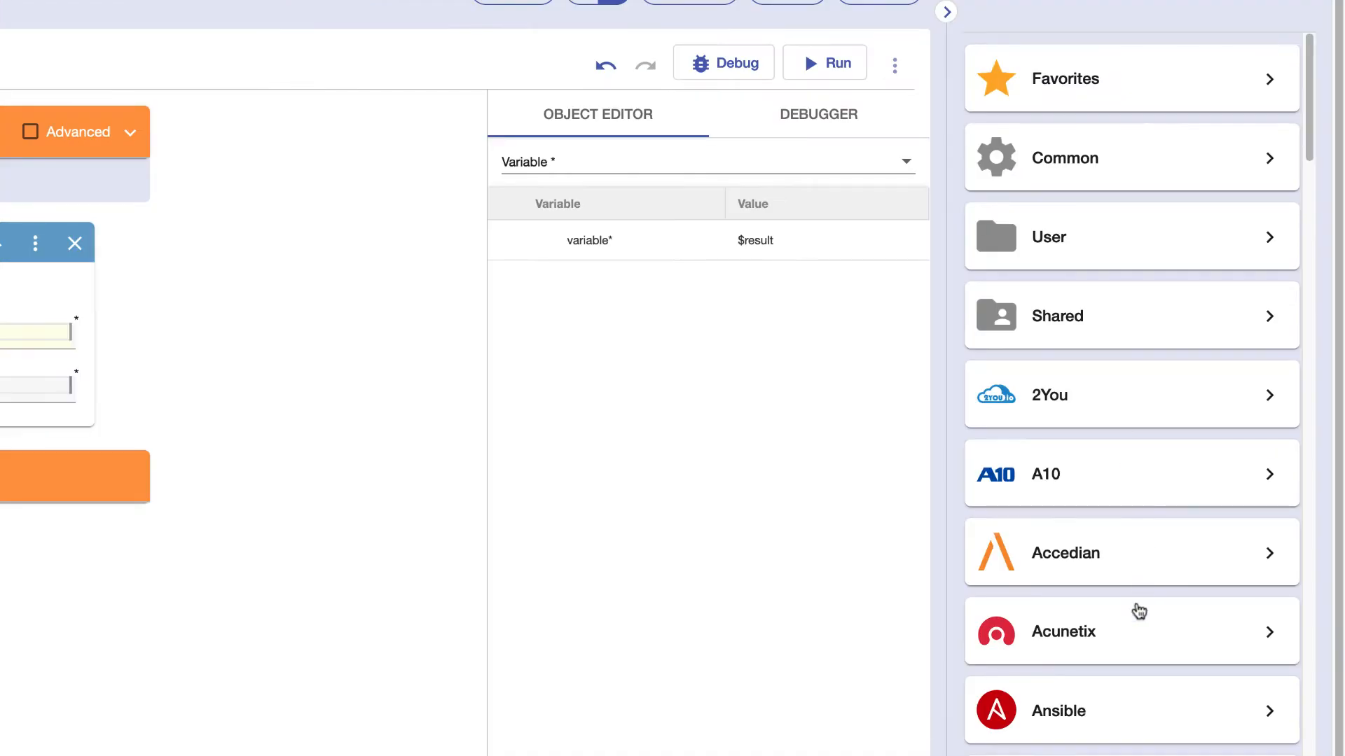
# Step: Open the iam group of the AWS integration in the block library
pyautogui.scroll(-3, 1172, 469)
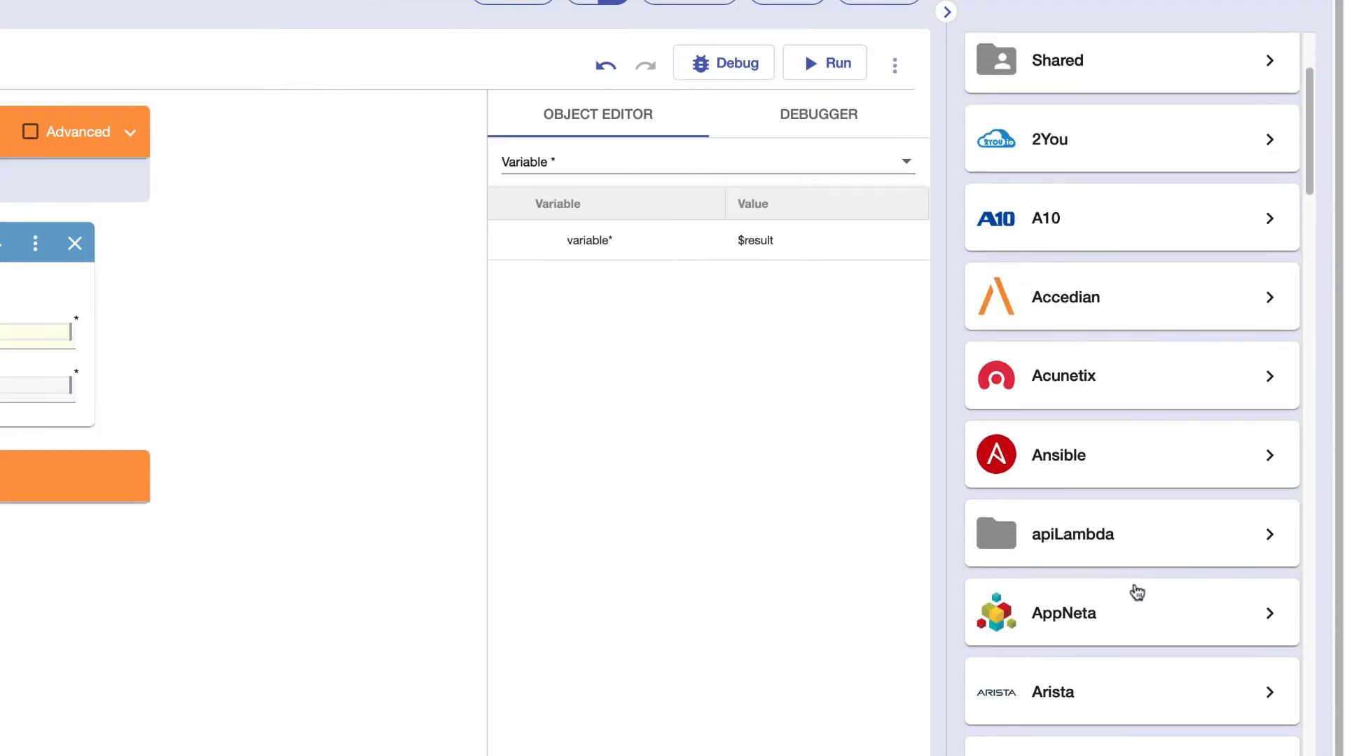
pyautogui.scroll(-6, 1134, 585)
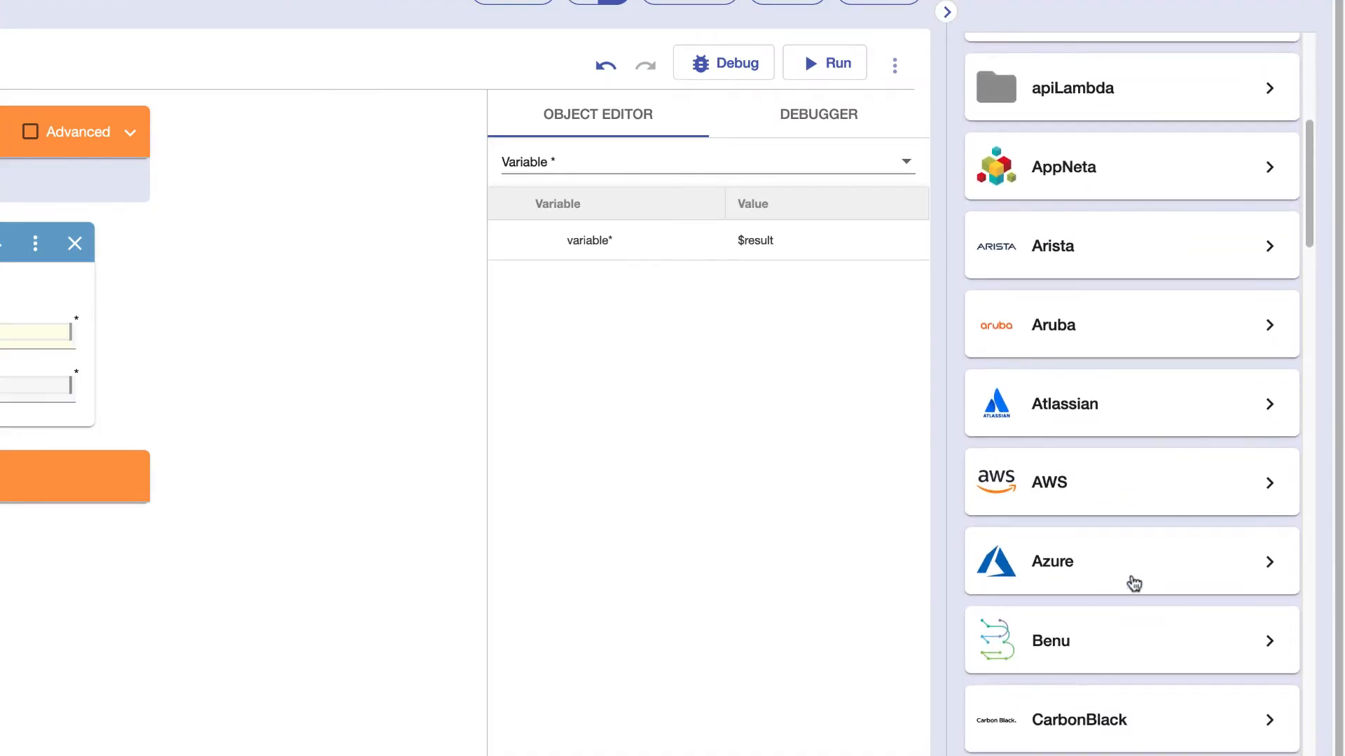
pyautogui.click(1128, 490)
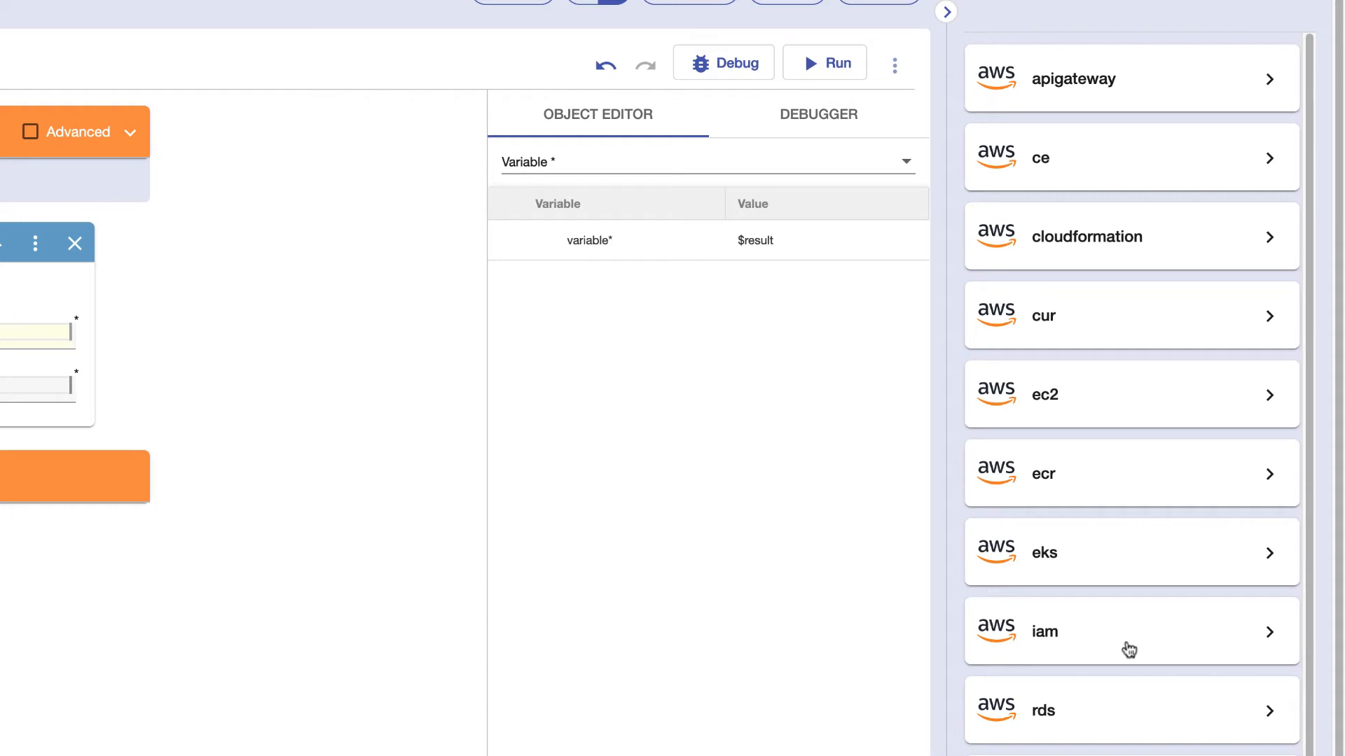
pyautogui.click(1120, 635)
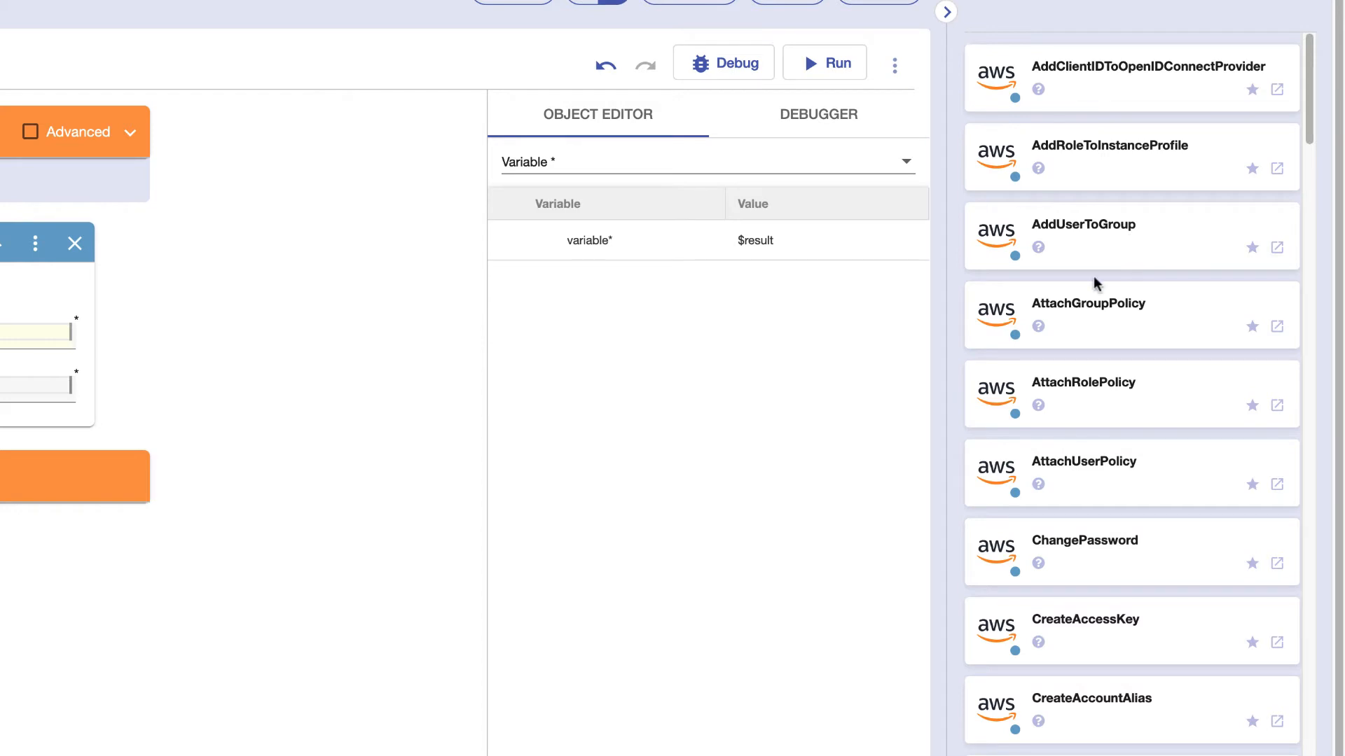
# Step: Filter the iam actions by "list" and locate the ListUsers action
pyautogui.moveTo(1044, 252)
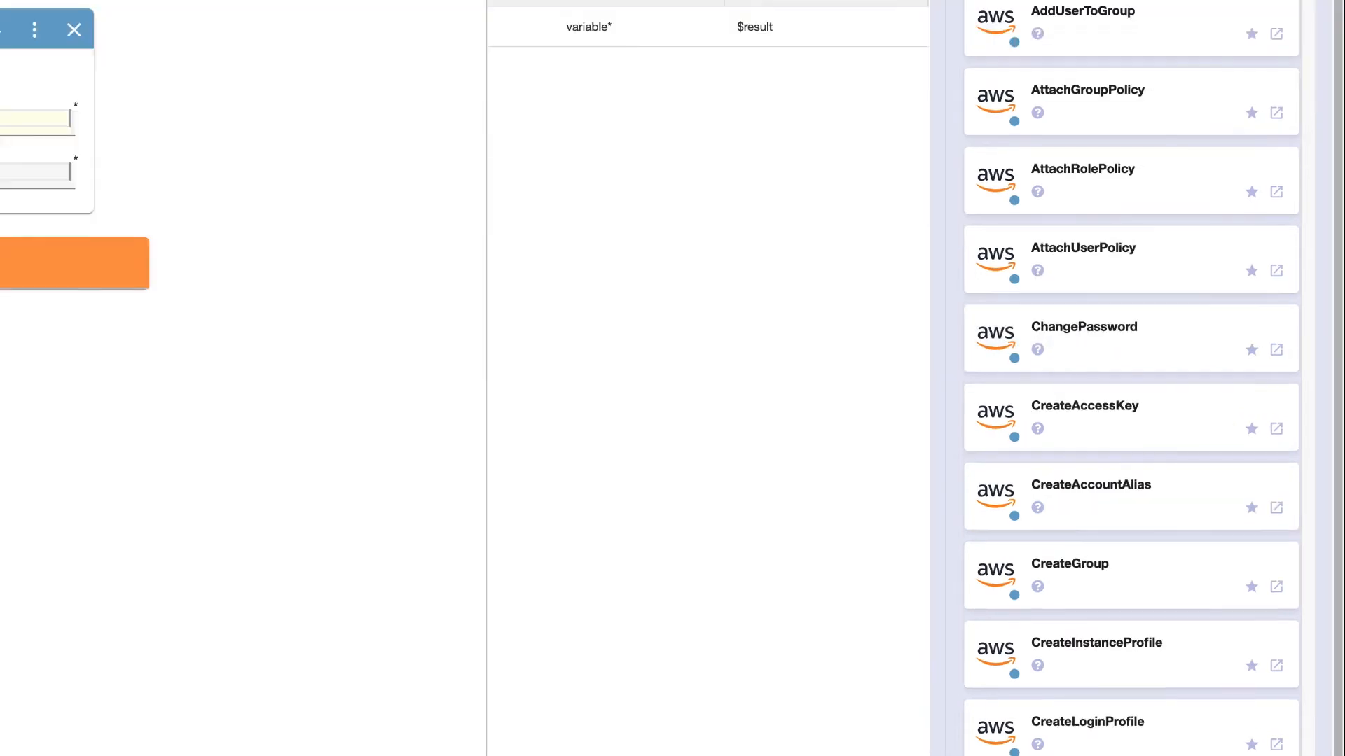
pyautogui.scroll(1, 1131, 378)
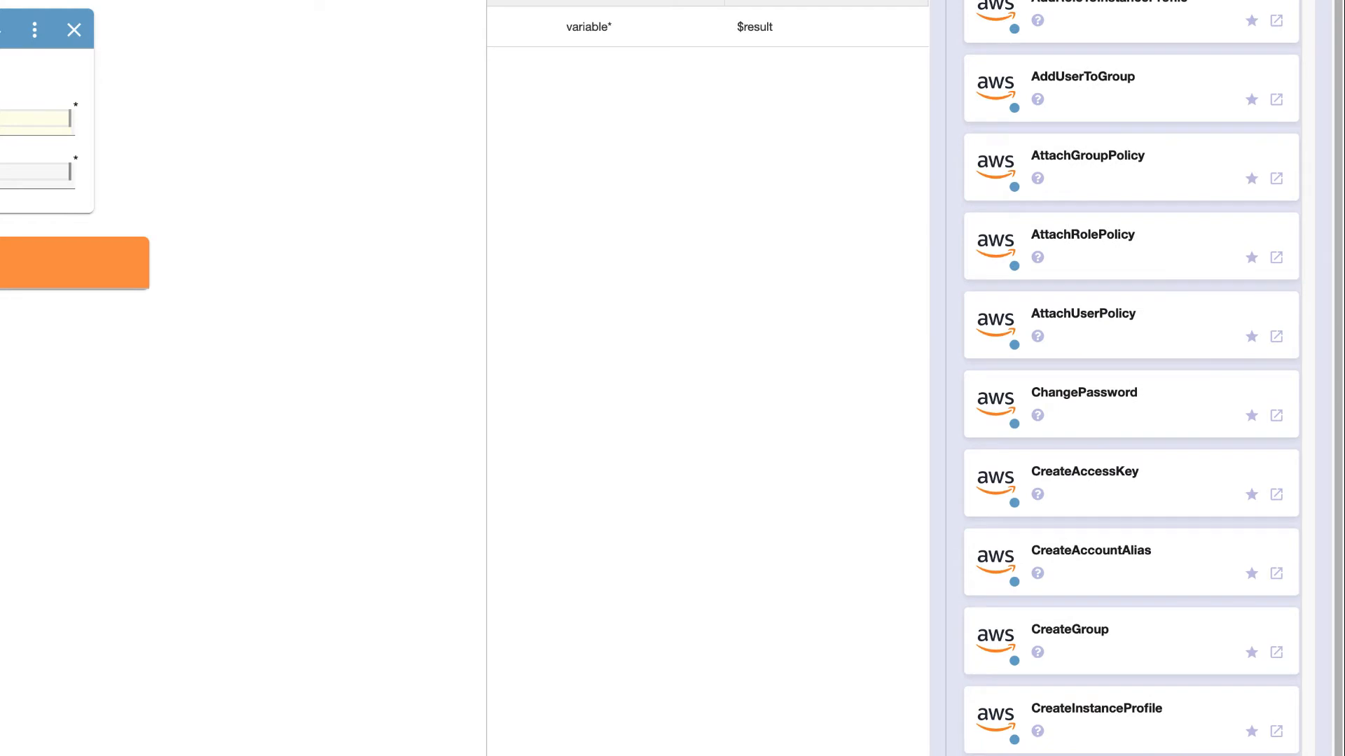
pyautogui.scroll(-15, 1131, 378)
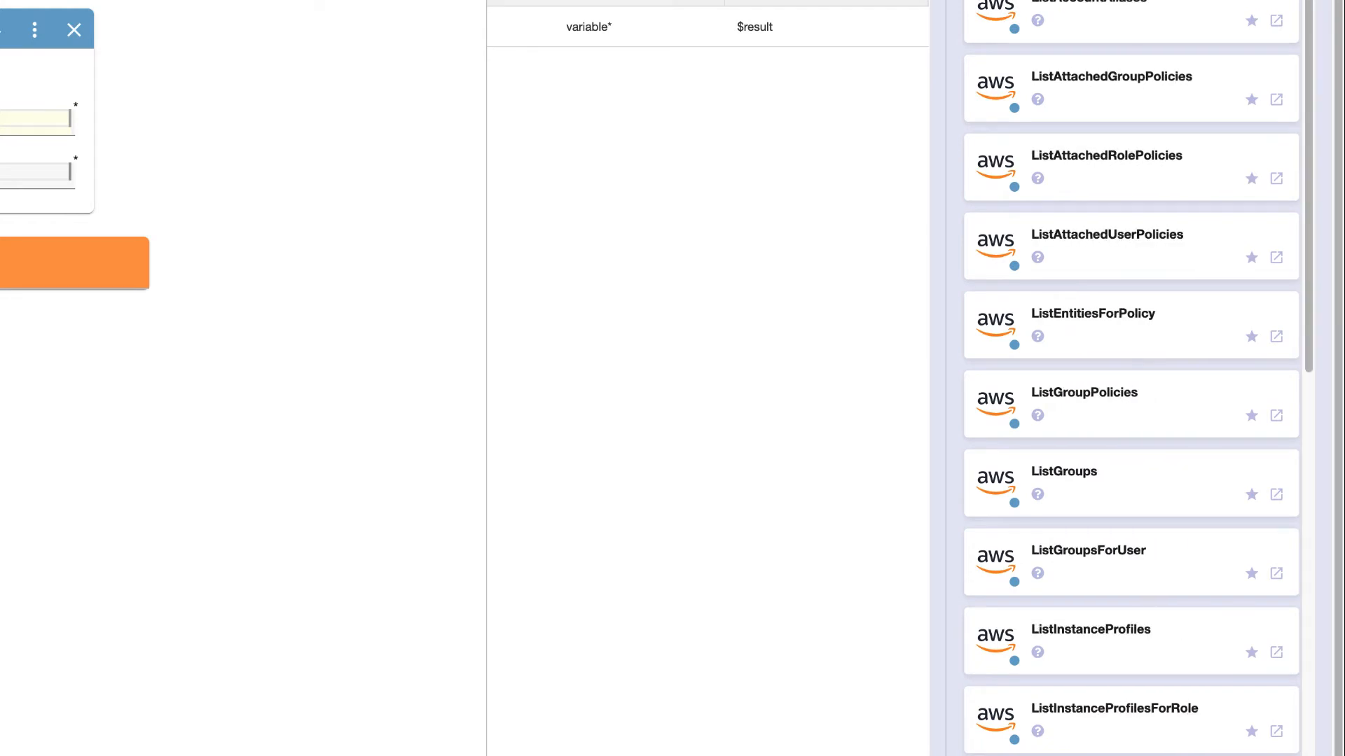
pyautogui.scroll(-3, 1073, 532)
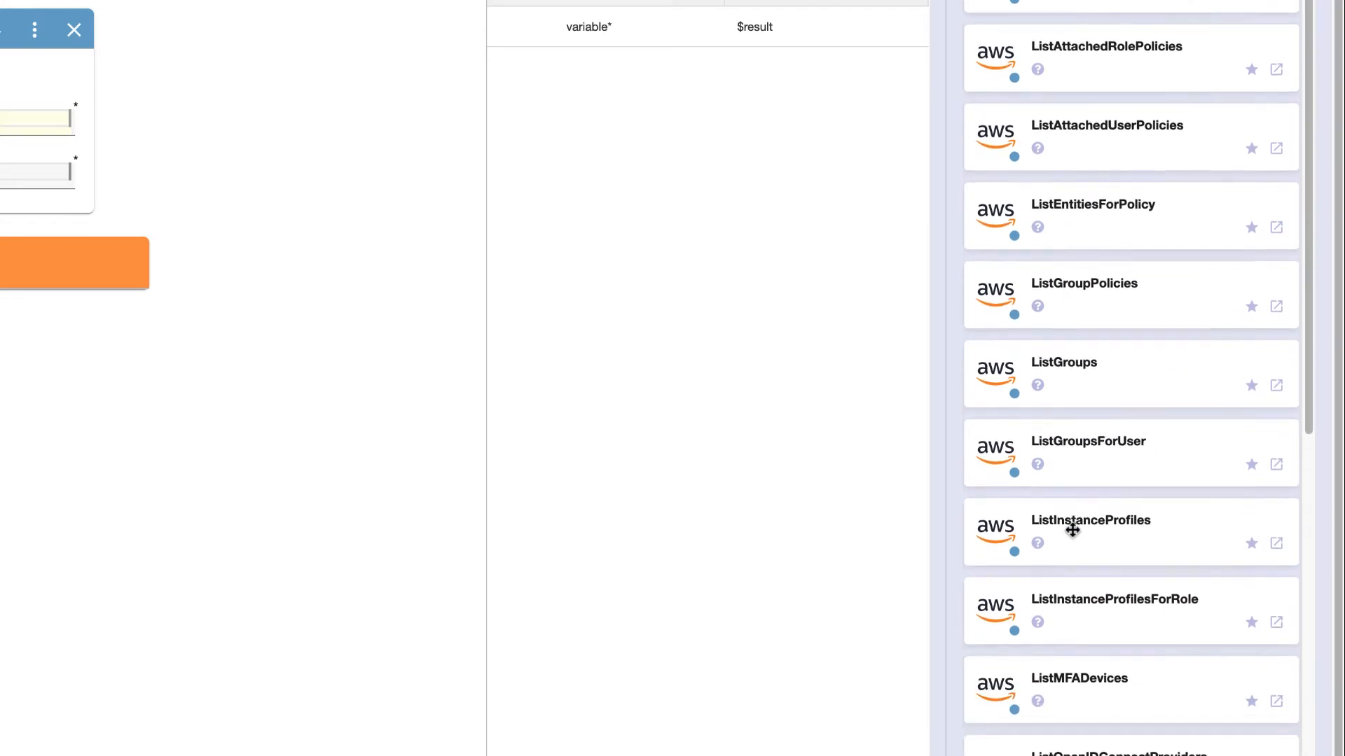
pyautogui.scroll(-7, 1073, 532)
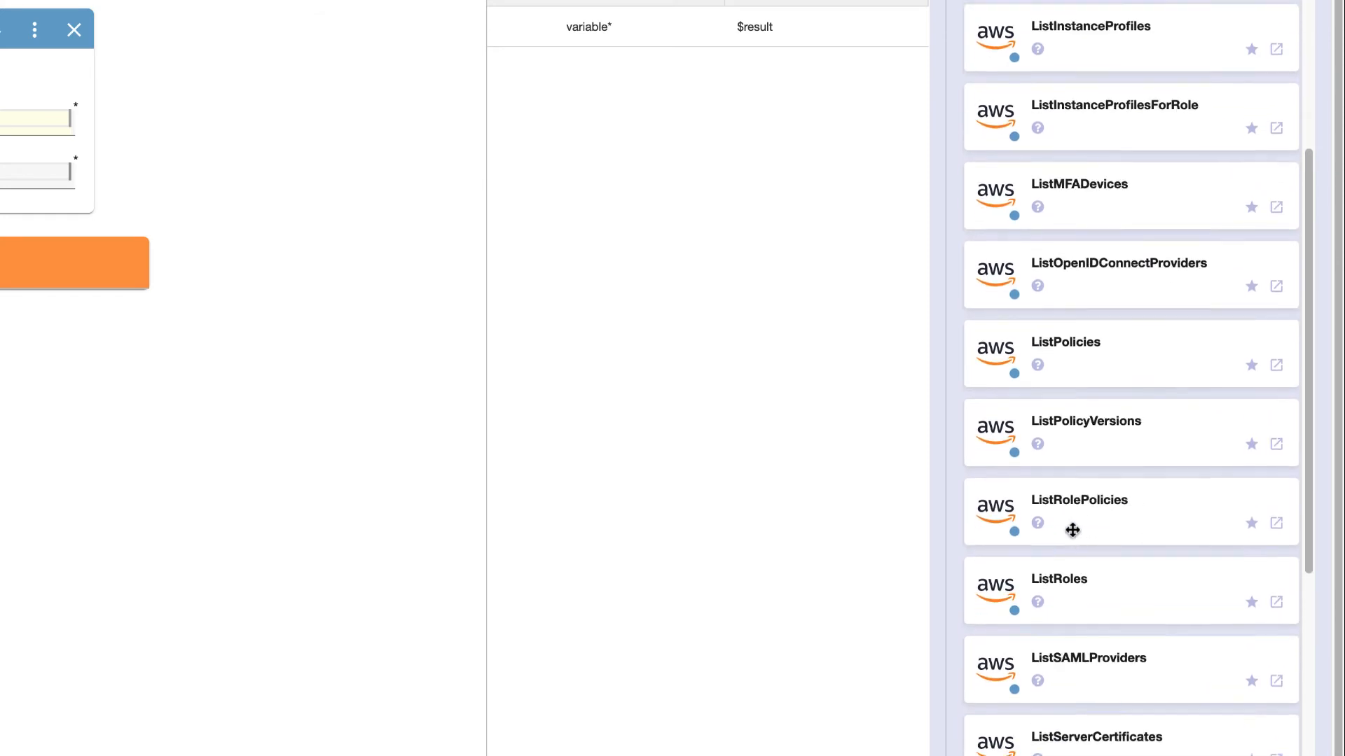
pyautogui.scroll(-4, 1073, 530)
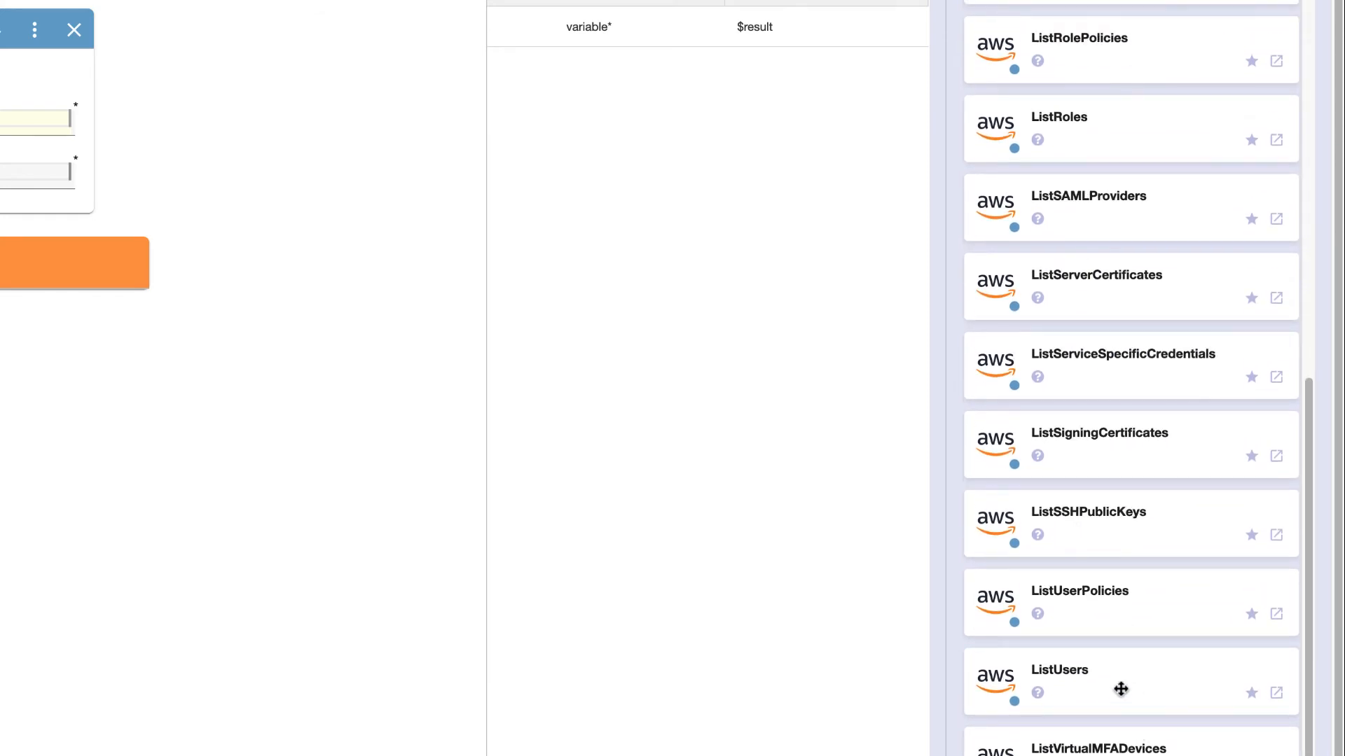
pyautogui.moveTo(1038, 694)
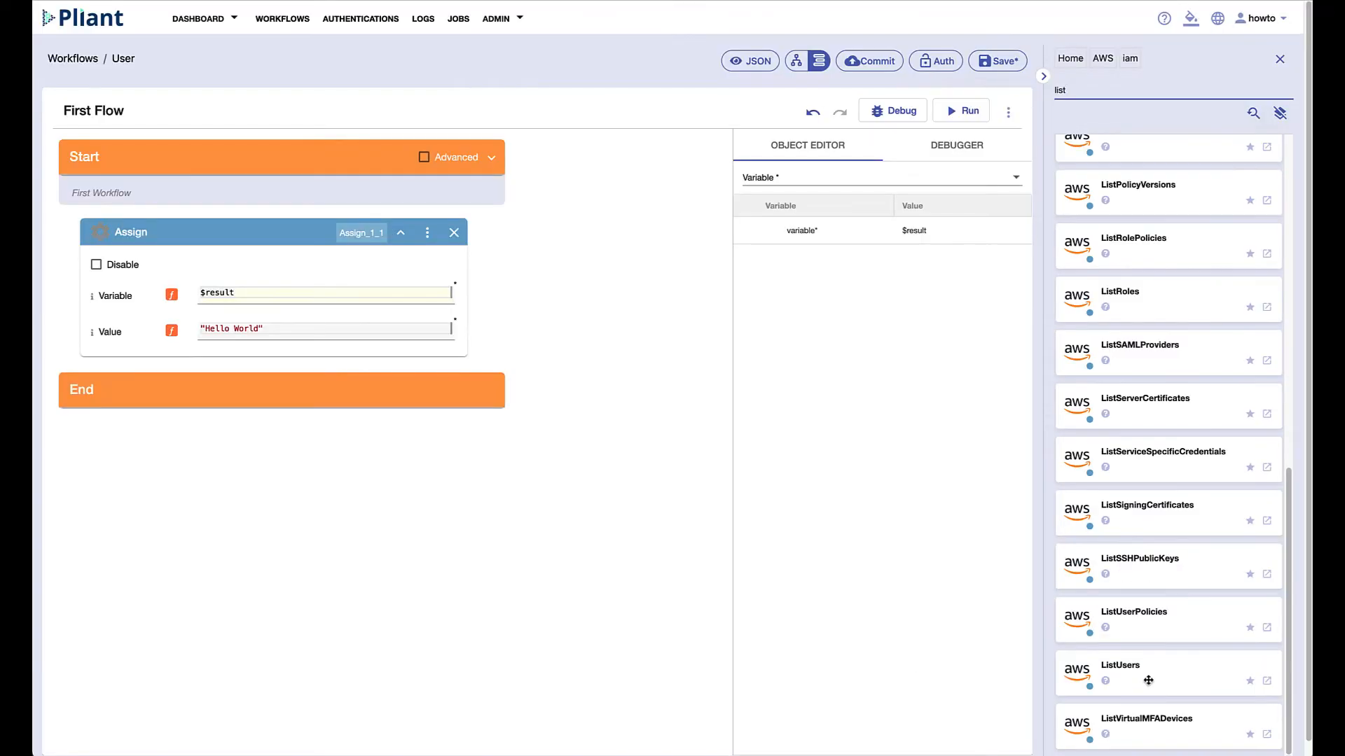
# Step: Place a ListUsers block above the Assign block and remove it again
pyautogui.moveTo(1102, 700); pyautogui.dragTo(712, 451)
pyautogui.moveTo(884, 517); pyautogui.dragTo(235, 225)
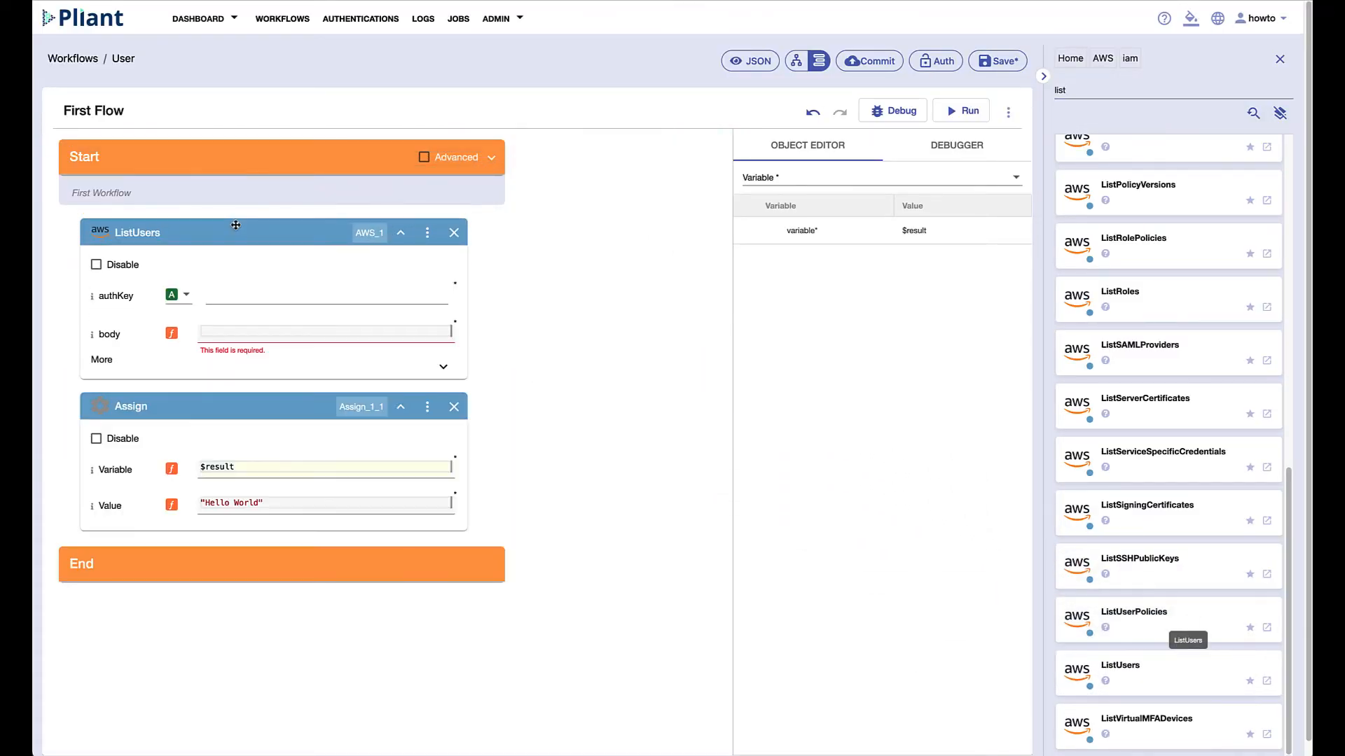
pyautogui.click(452, 232)
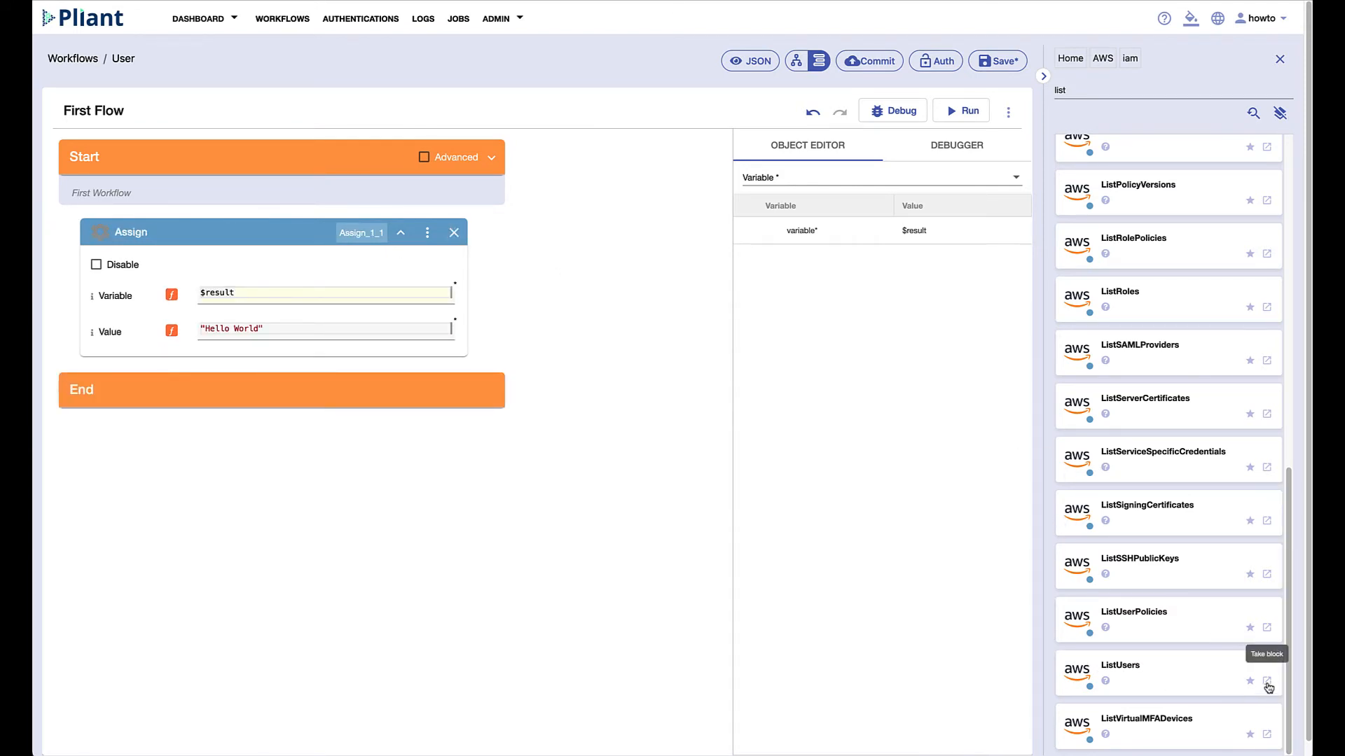
# Step: Insert the ListUsers block between Start and Assign and set its authKey to admin/AWS-Console-Master
pyautogui.moveTo(1267, 683); pyautogui.dragTo(230, 222)
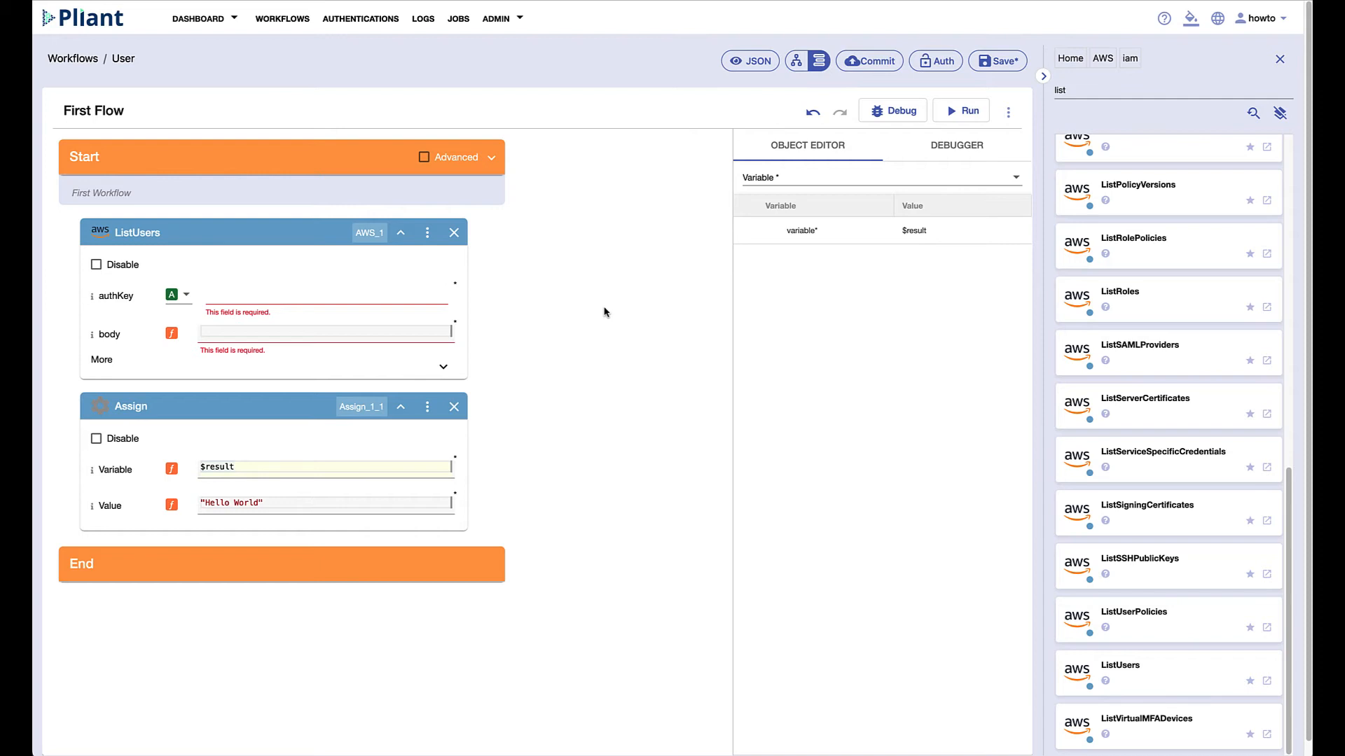
pyautogui.click(241, 306)
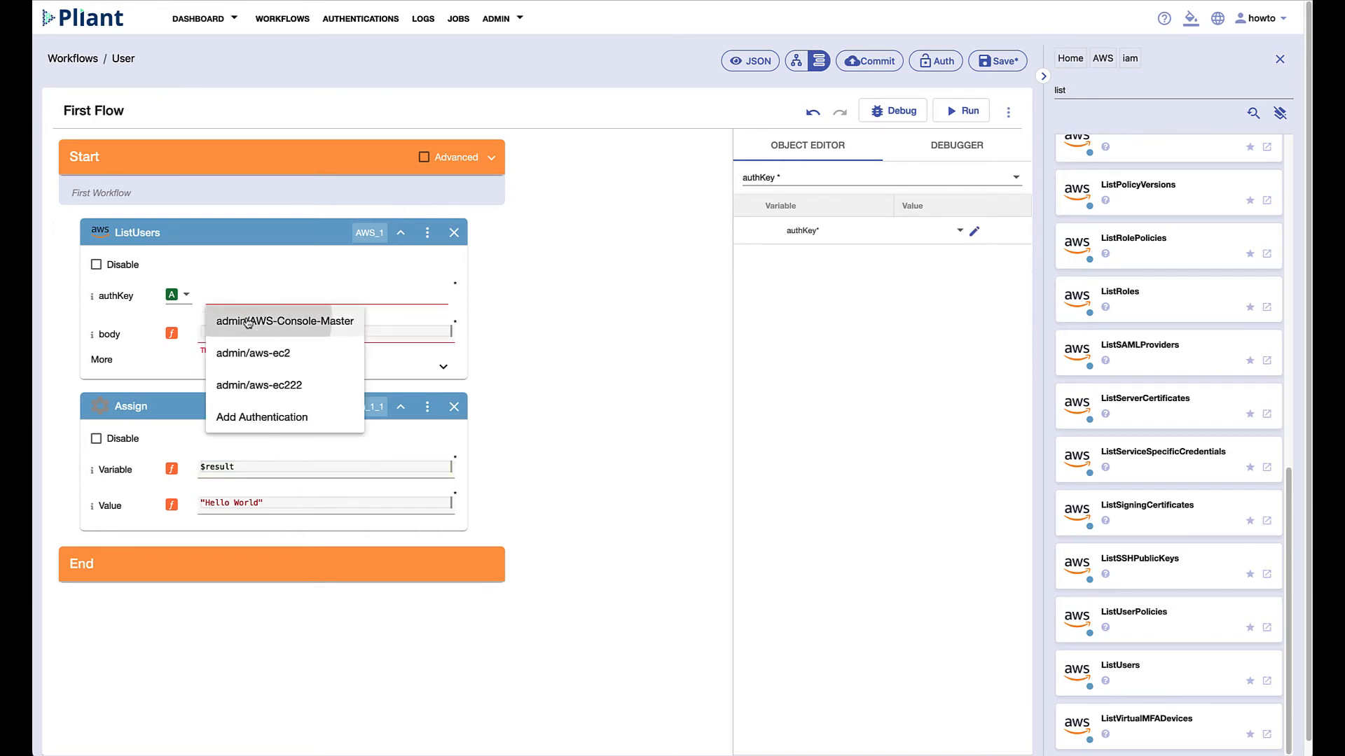
pyautogui.click(248, 322)
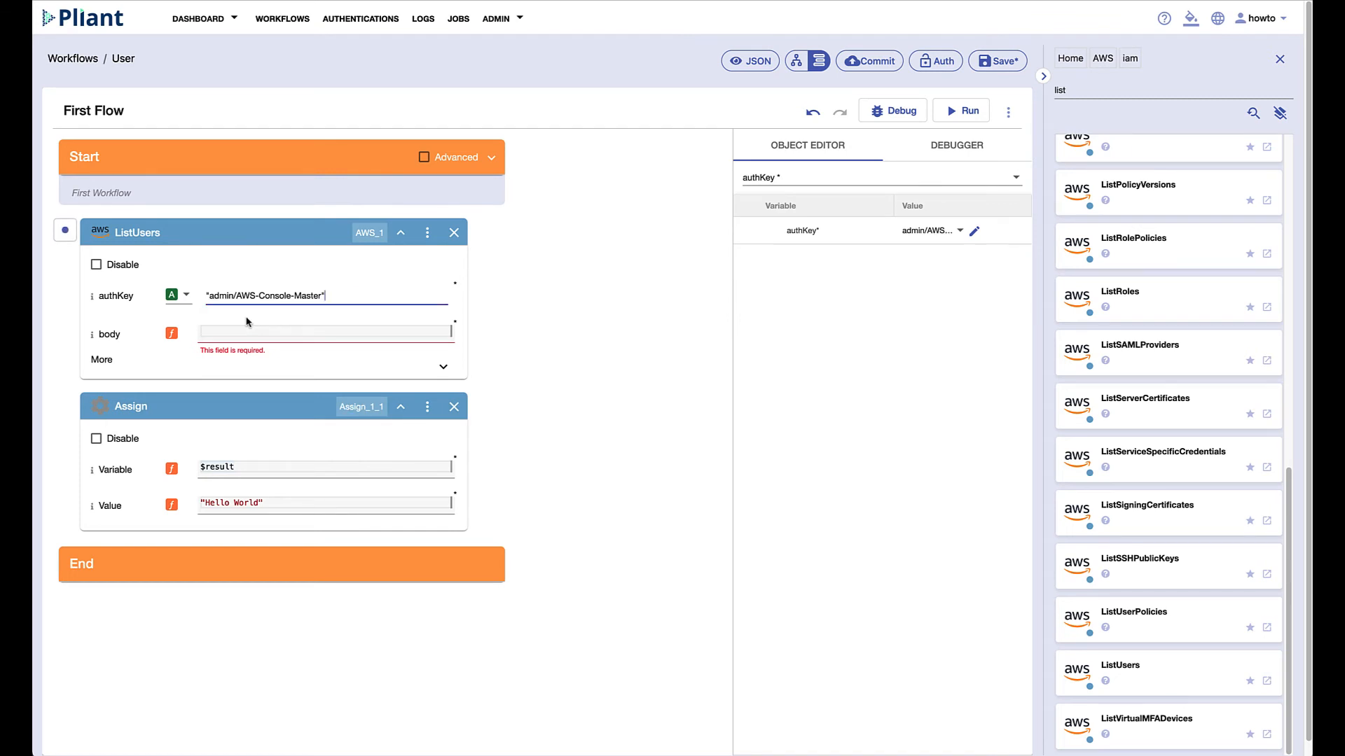
# Step: Set MaxItems to 1 in the body parameter of the ListUsers block
pyautogui.click(251, 333)
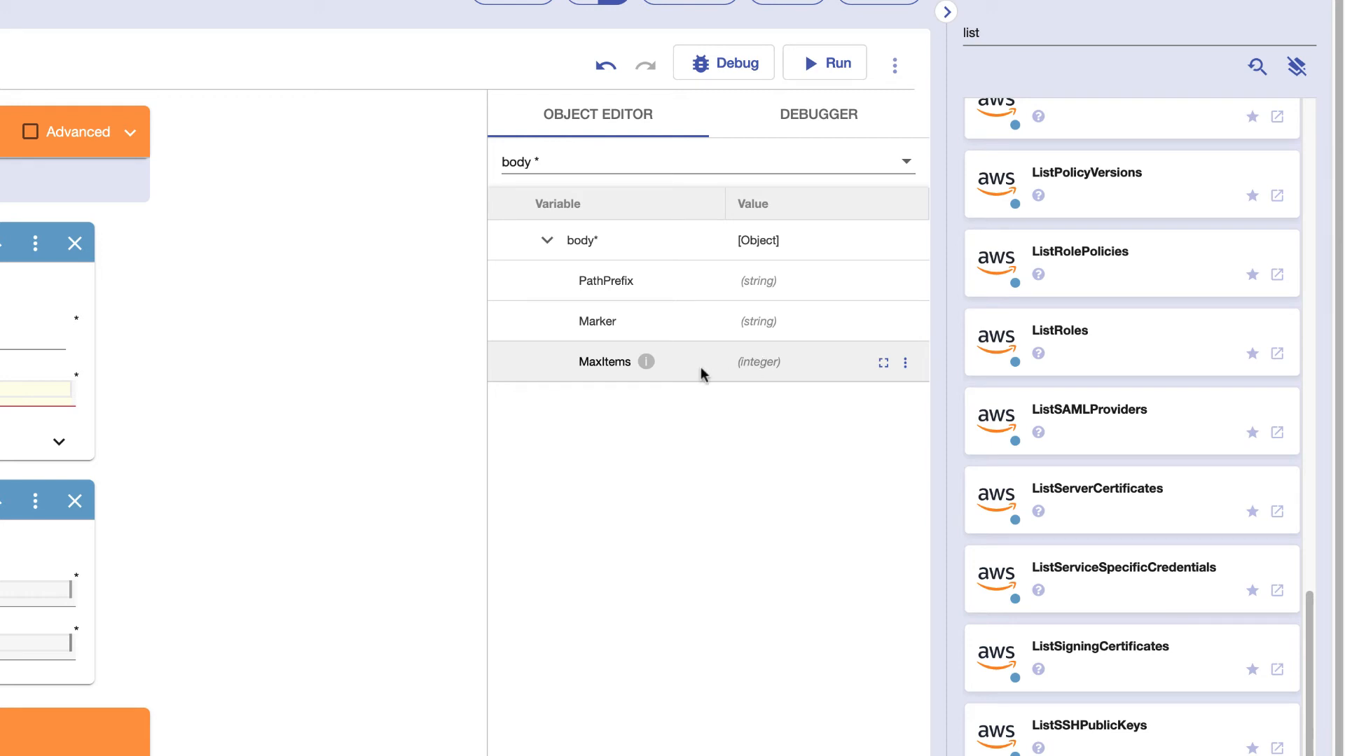
pyautogui.moveTo(594, 364)
pyautogui.click(754, 362)
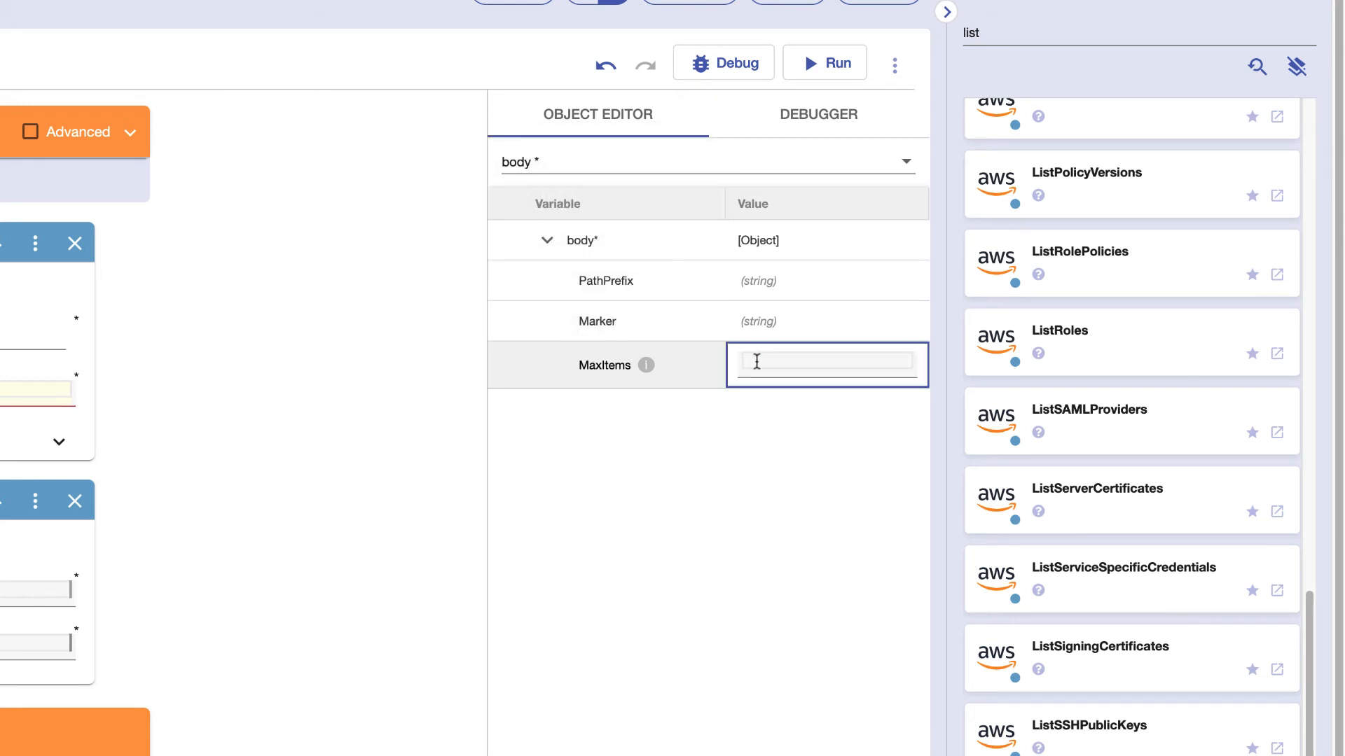
pyautogui.write('1')
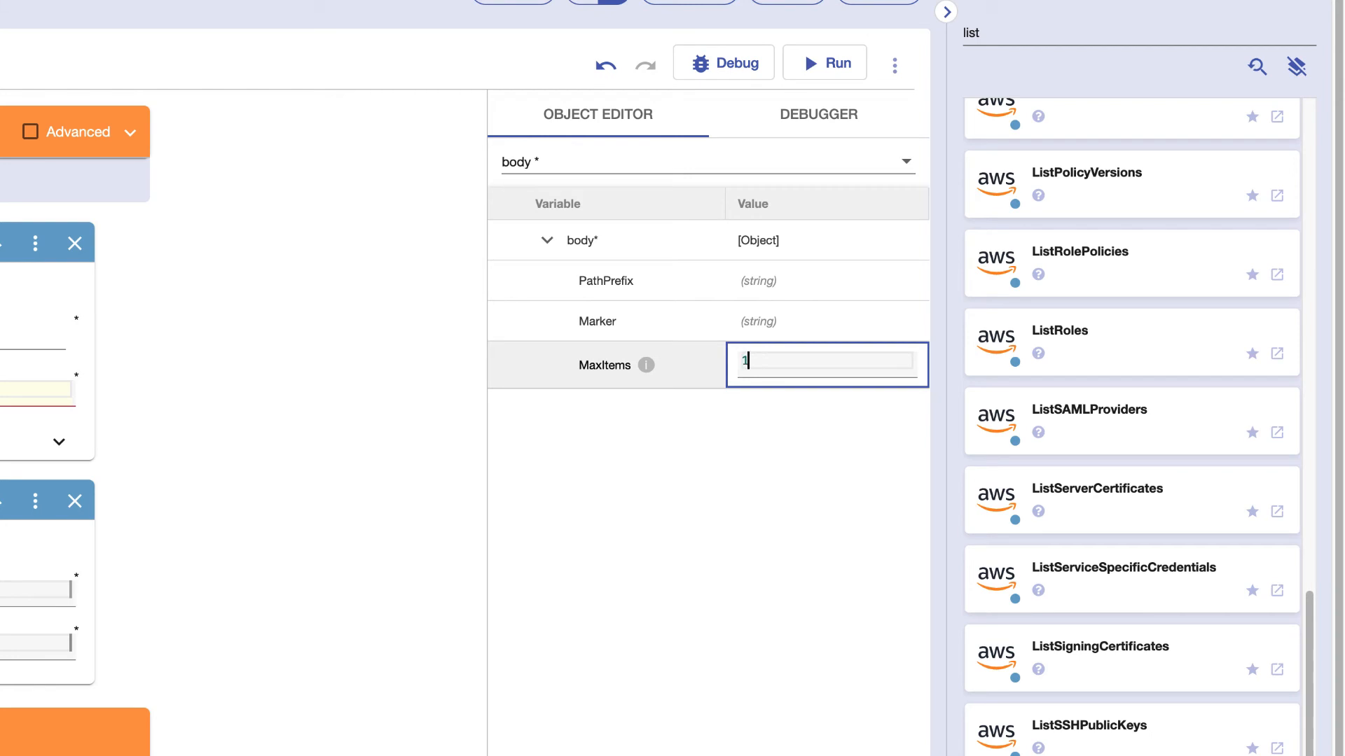
pyautogui.click(787, 429)
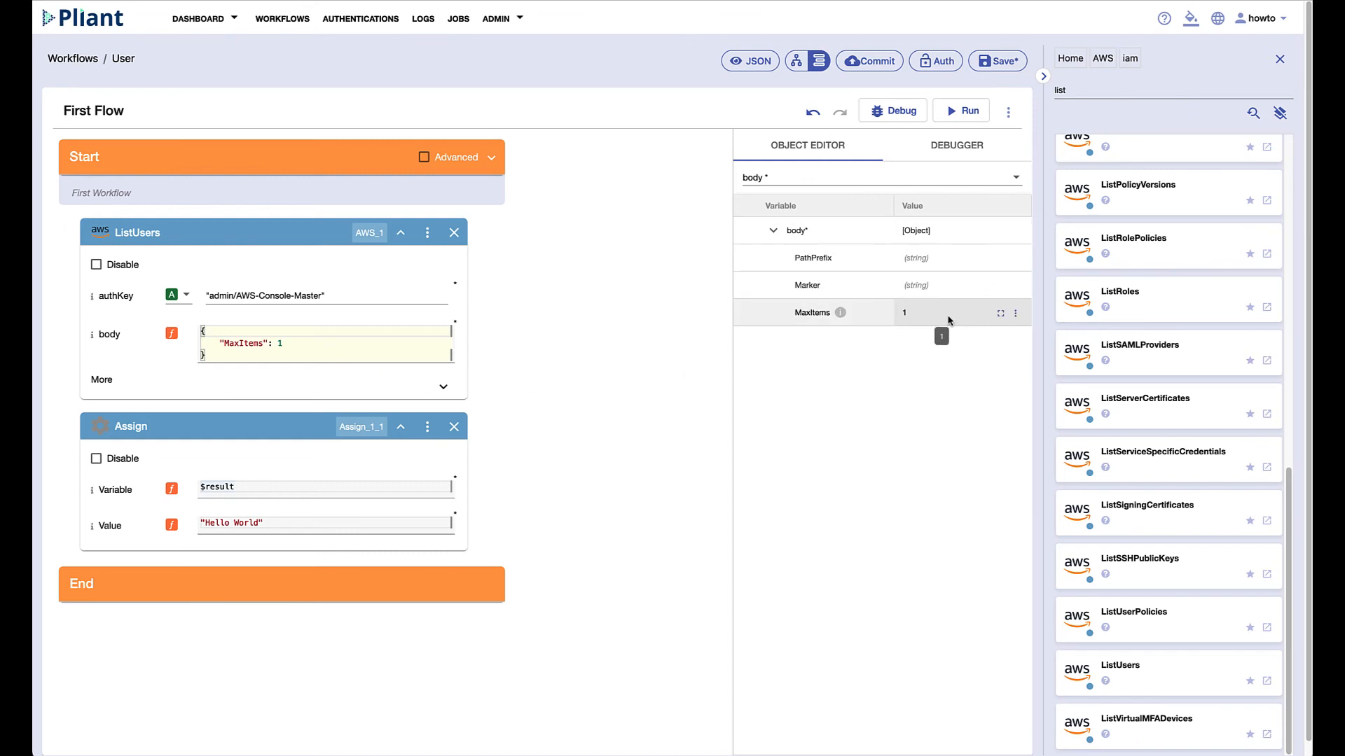
# Step: View the flow's JSON definition, close it and display the workflow as a diagram
pyautogui.click(745, 63)
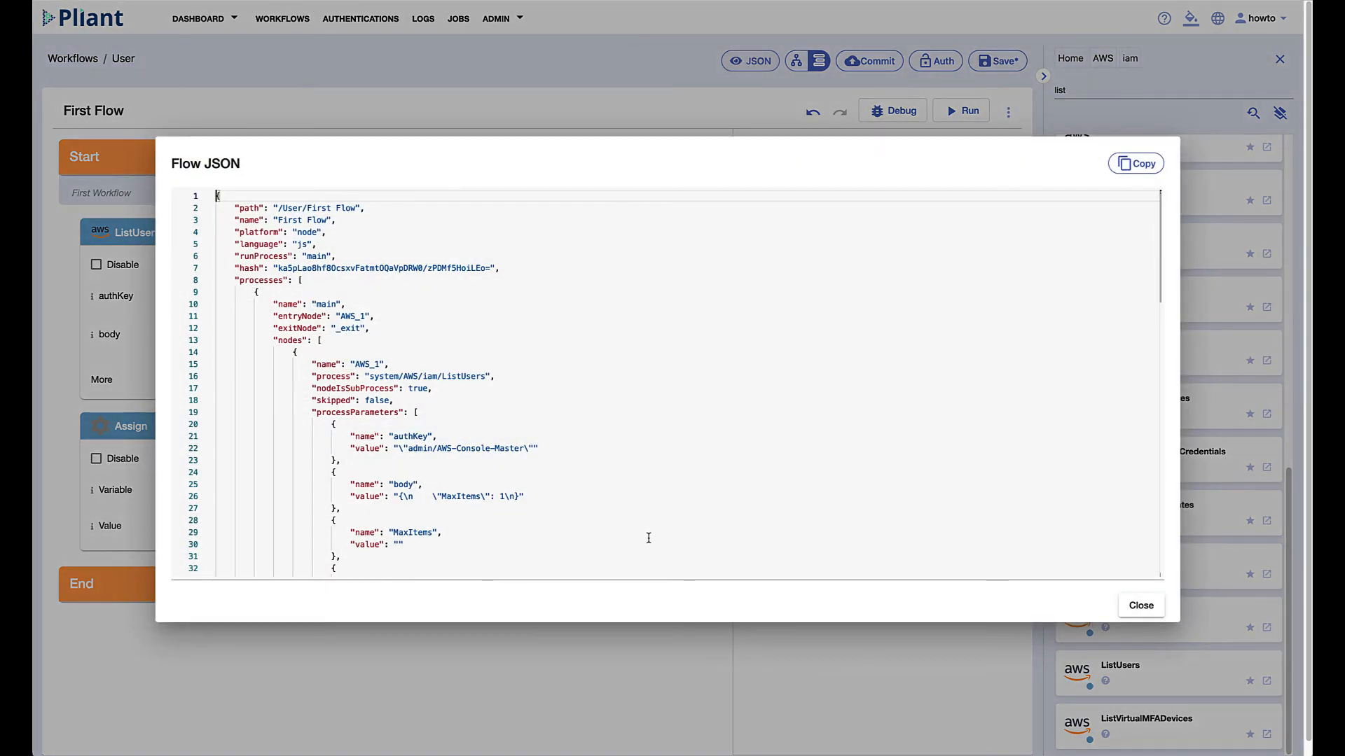
pyautogui.click(1141, 606)
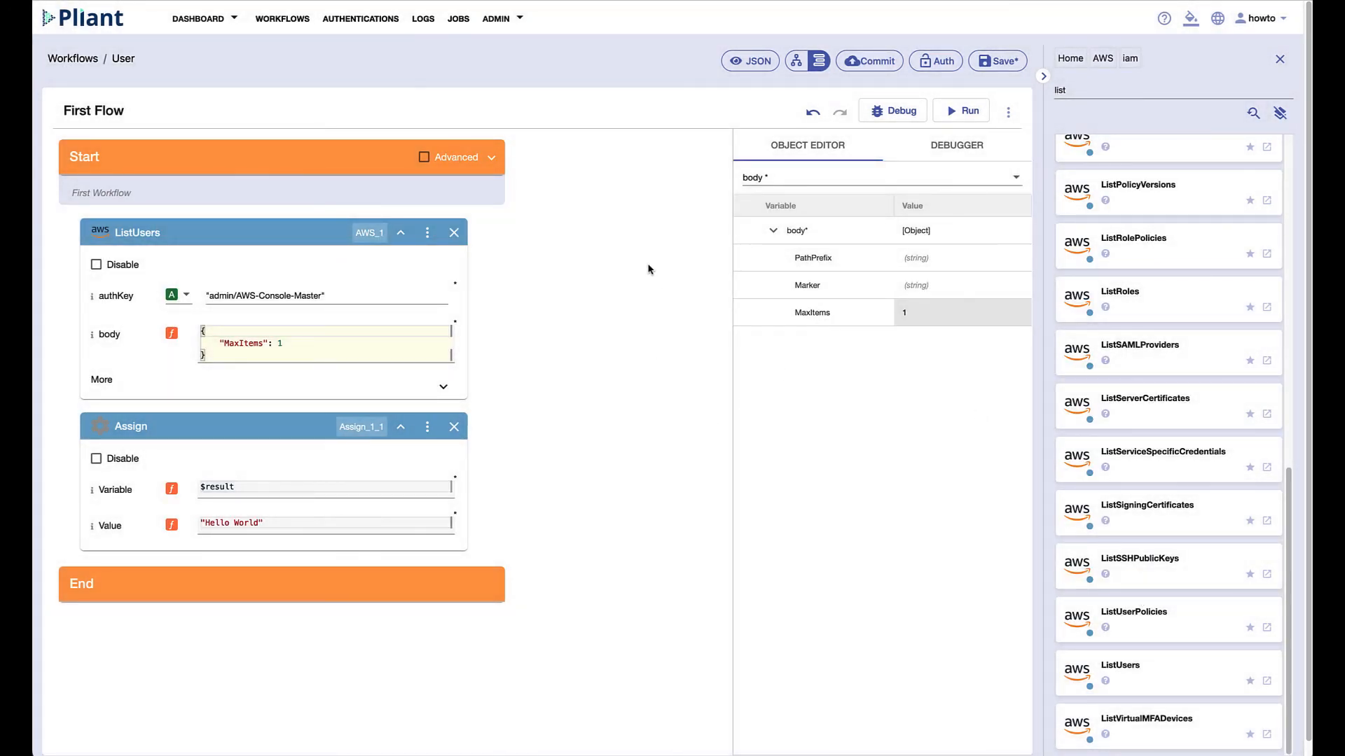
pyautogui.click(798, 68)
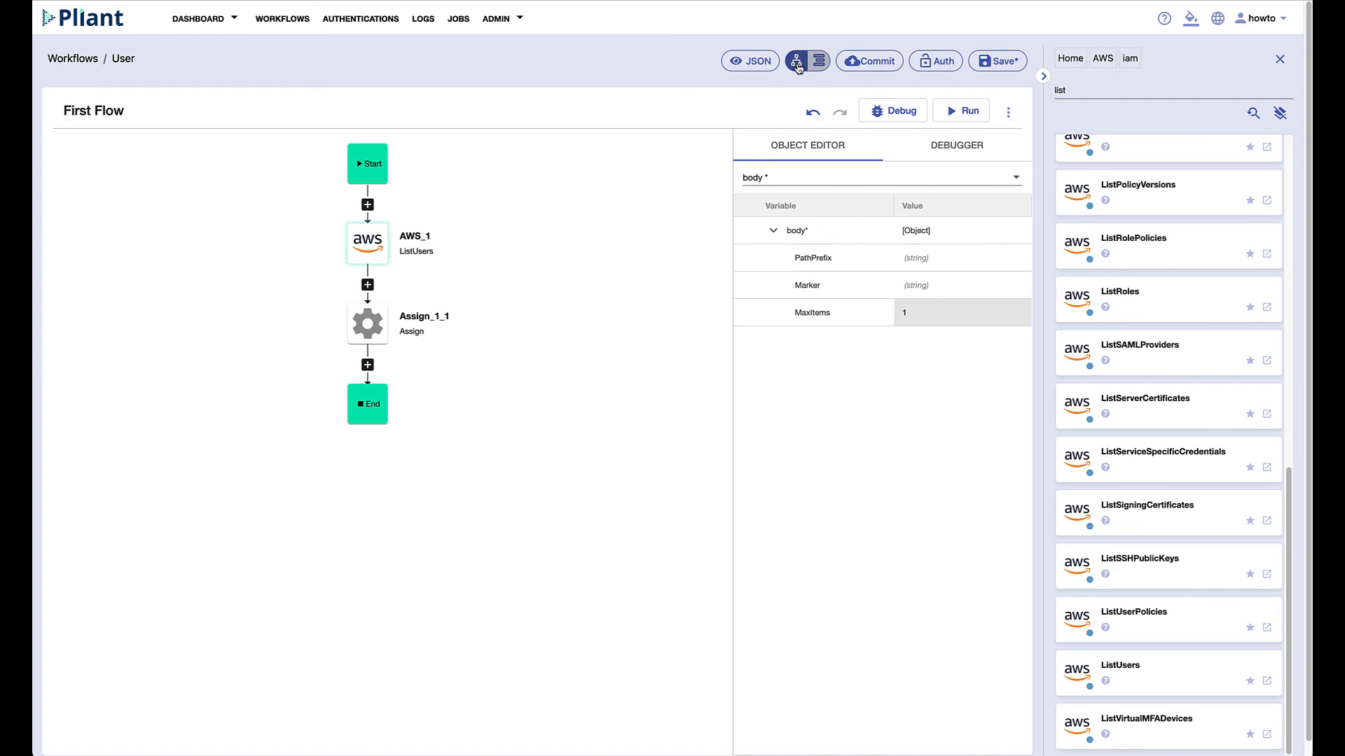
# Step: Open the Git commit dialog for the flow and dismiss it without committing
pyautogui.click(880, 67)
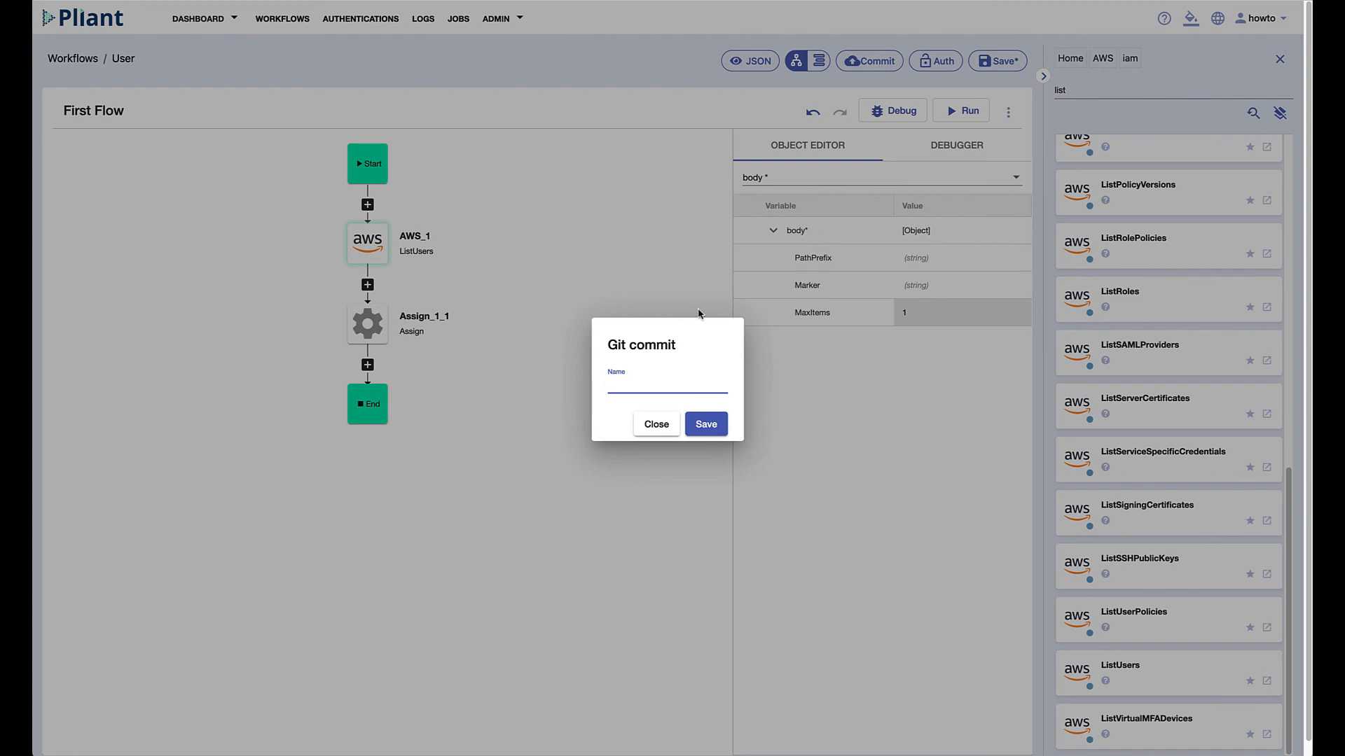
pyautogui.click(655, 430)
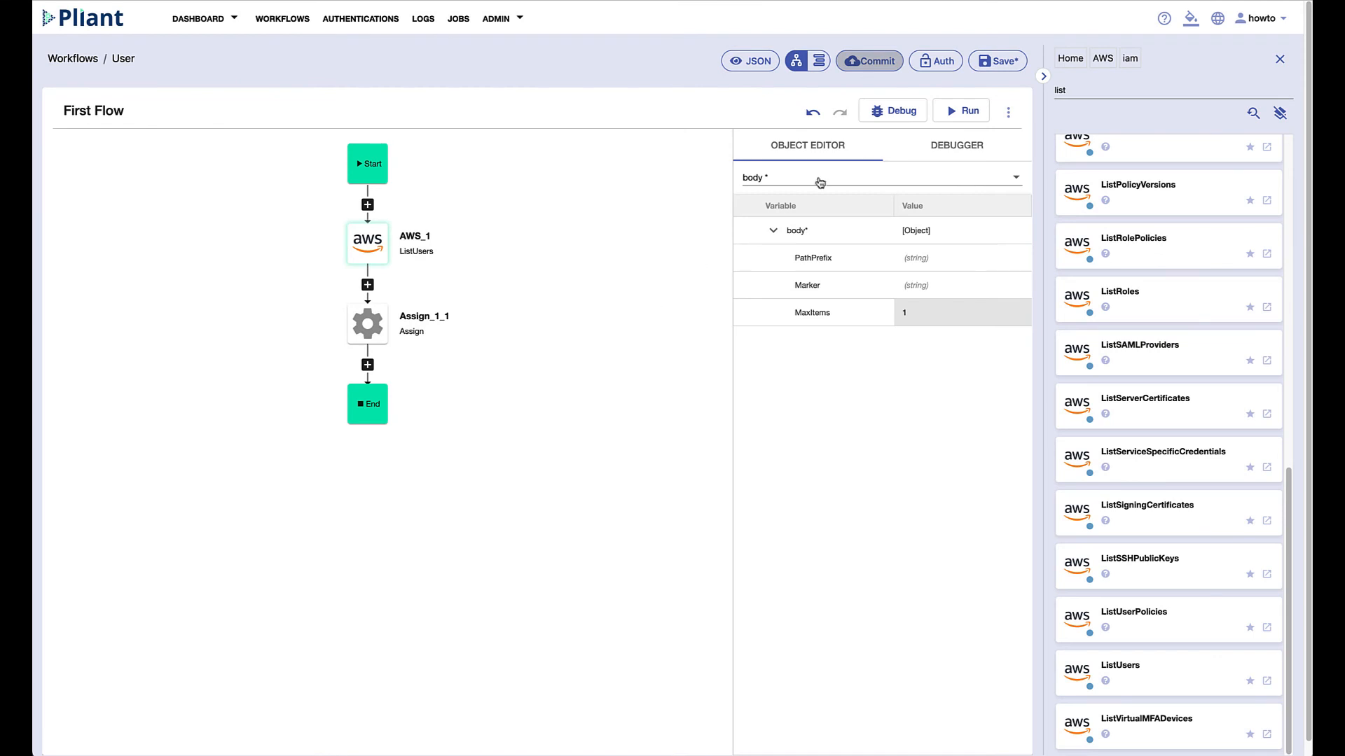
# Step: Save the flow and switch from the diagram back to the detailed block view
pyautogui.click(1003, 63)
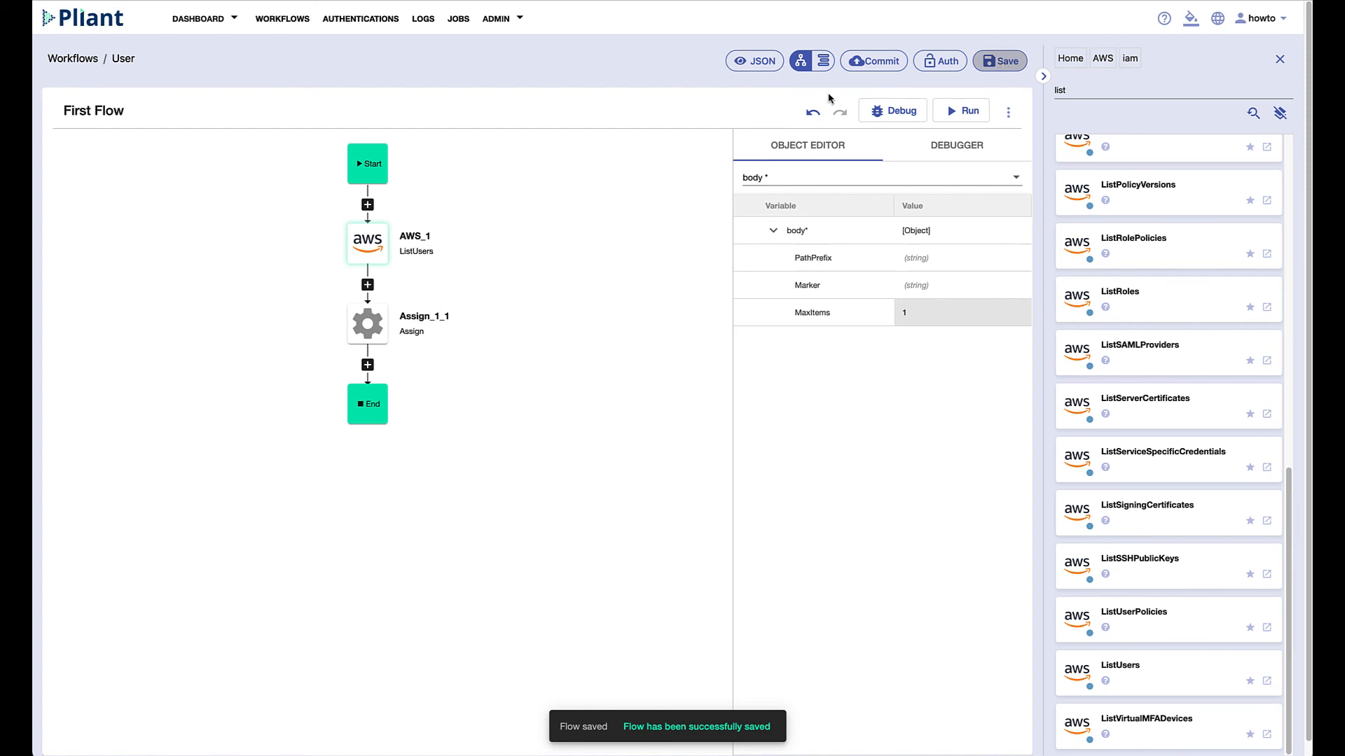
pyautogui.click(824, 62)
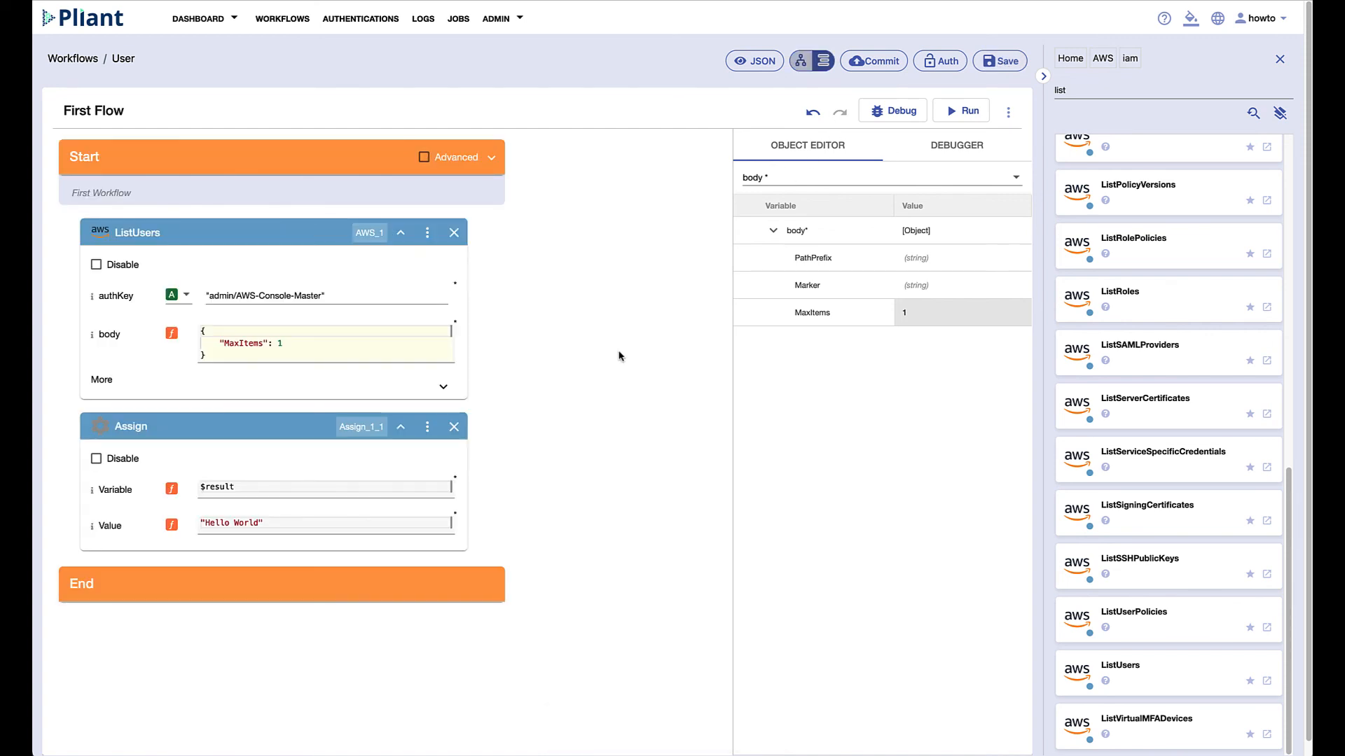